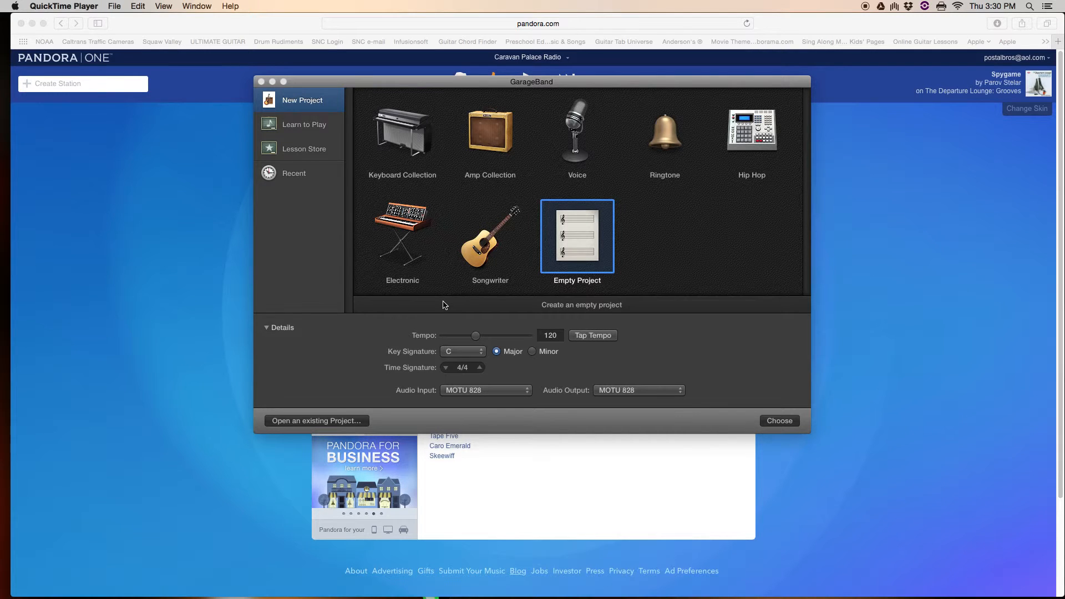
Create an empty project with a tempo of 120, the key of C major and a 4/4 time signature
click(266, 329)
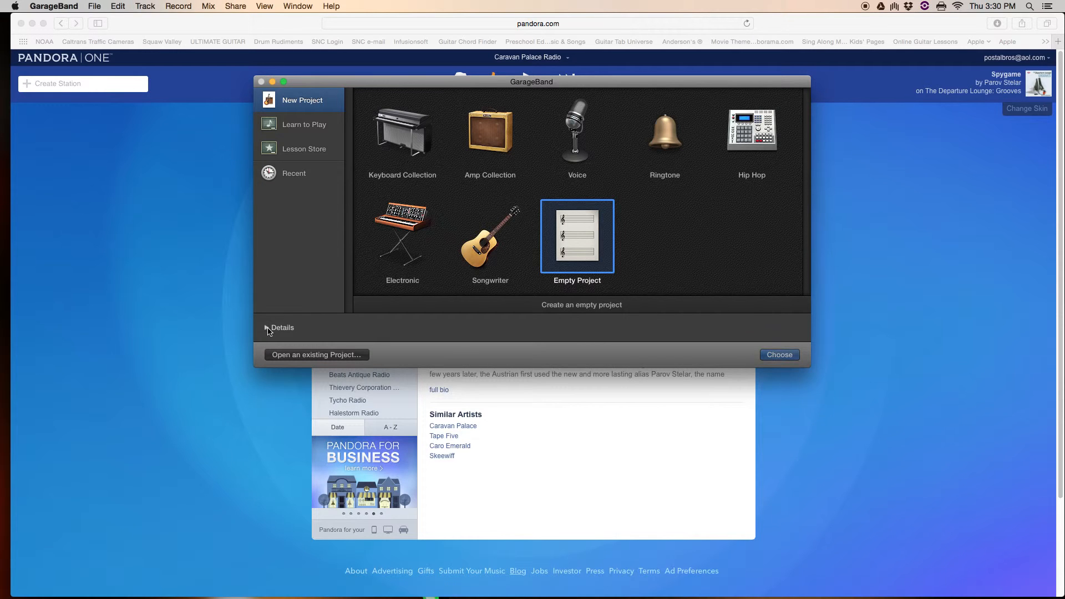
click(267, 329)
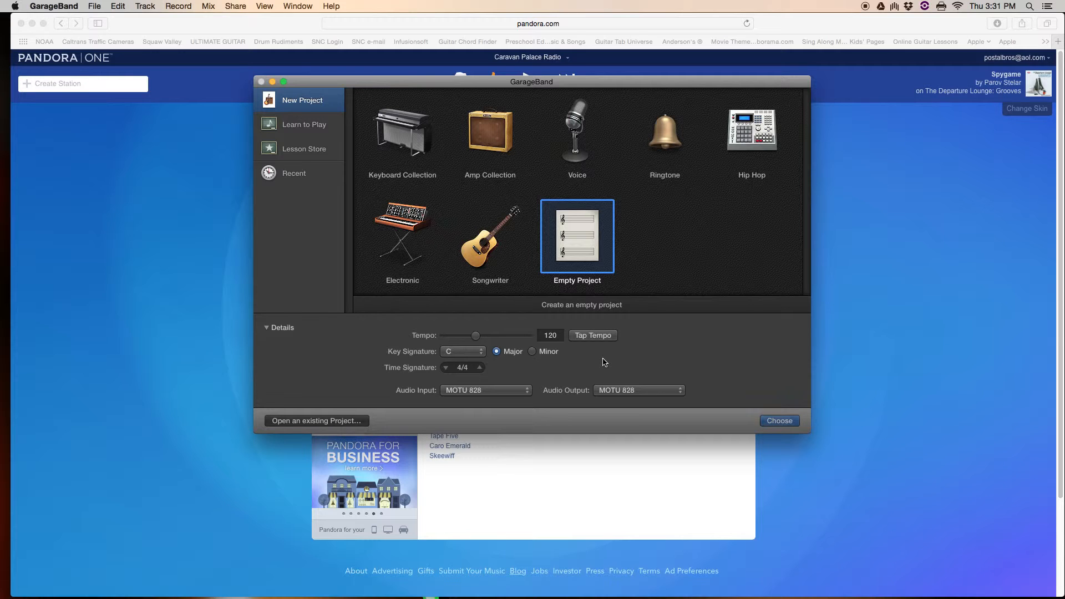
click(779, 421)
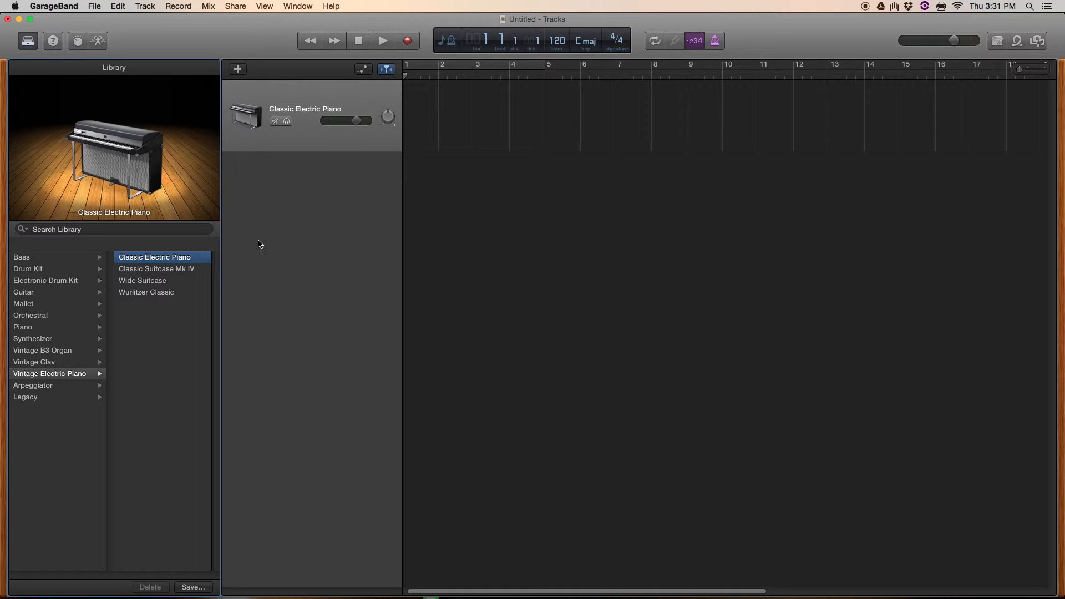
Browse the library's Mallet, Electronic Drum Kit, Drum Kit and Vintage B3 Organ categories, and view Quick Help for the track header
click(27, 41)
click(26, 42)
click(38, 309)
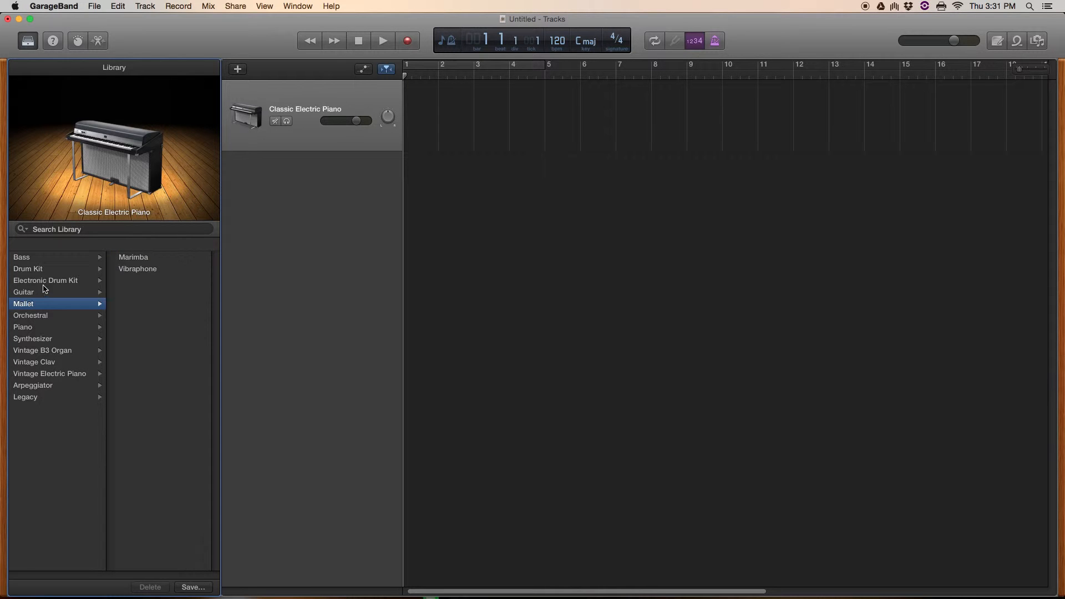
click(45, 281)
click(44, 270)
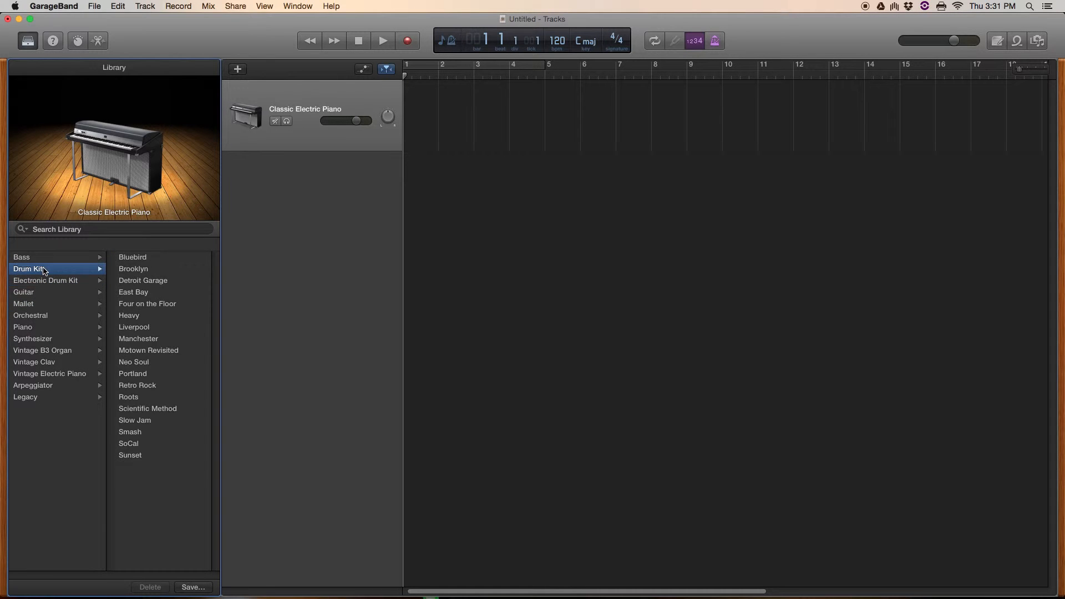
click(43, 348)
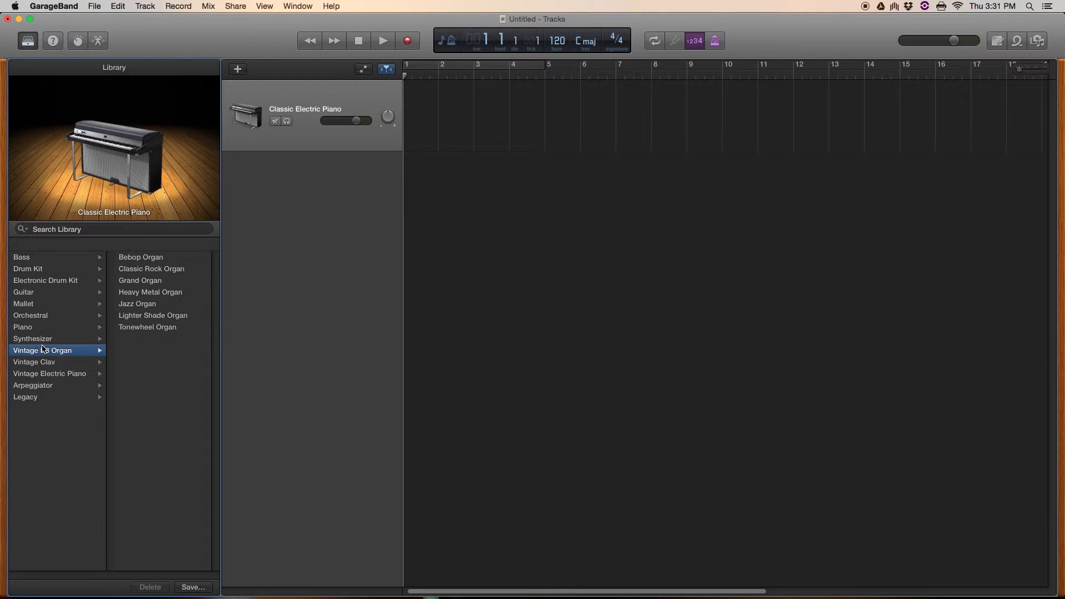
click(55, 42)
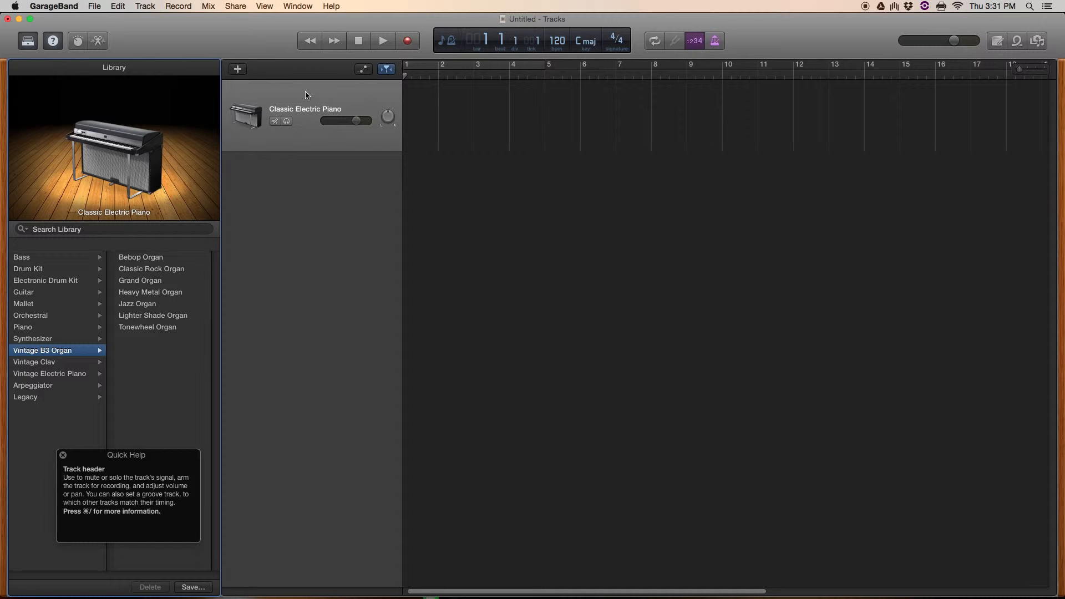
click(56, 43)
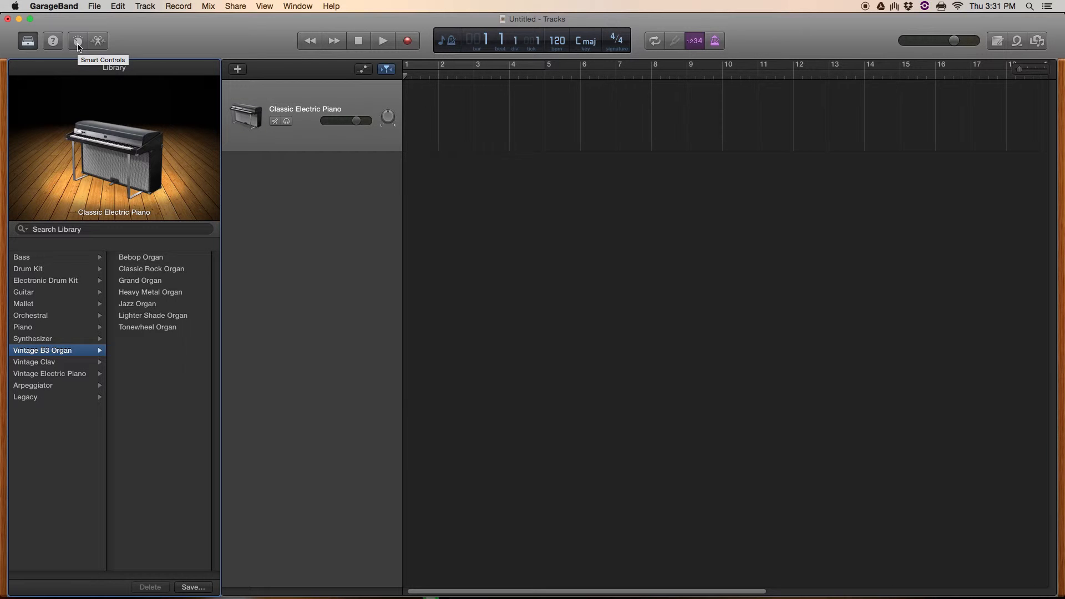
Try the Bebop Organ with Smart Controls shown, and change the track's instrument to Classical Acoustic Guitar
click(78, 46)
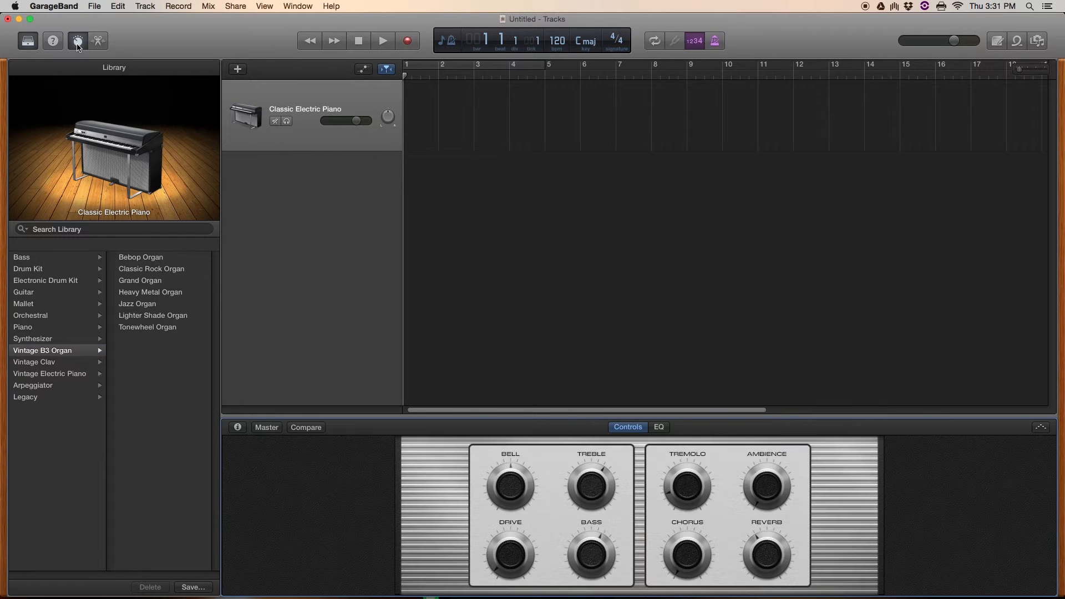
click(140, 260)
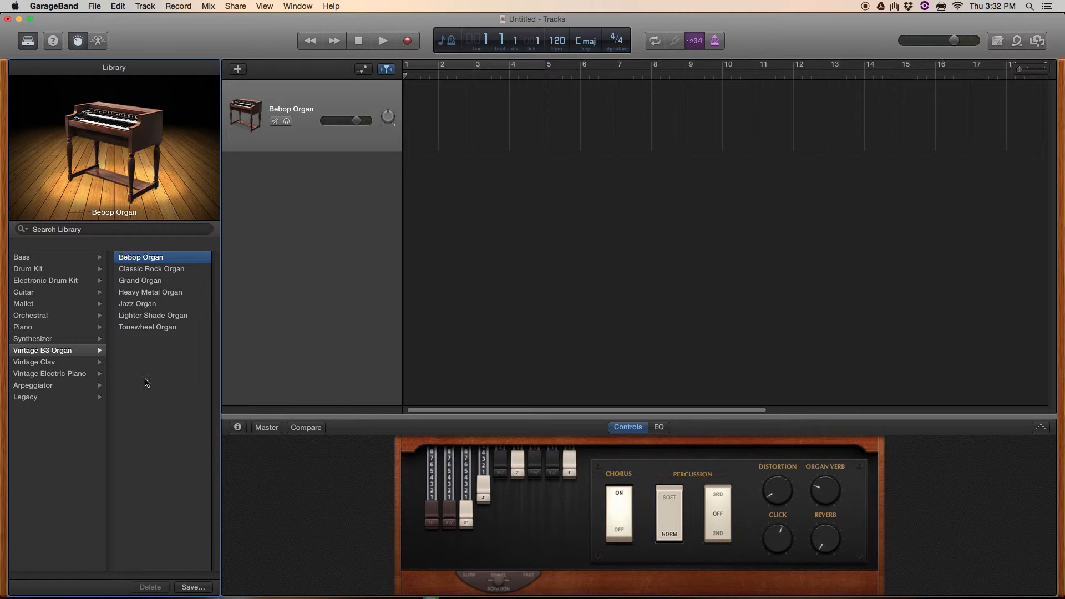
click(49, 292)
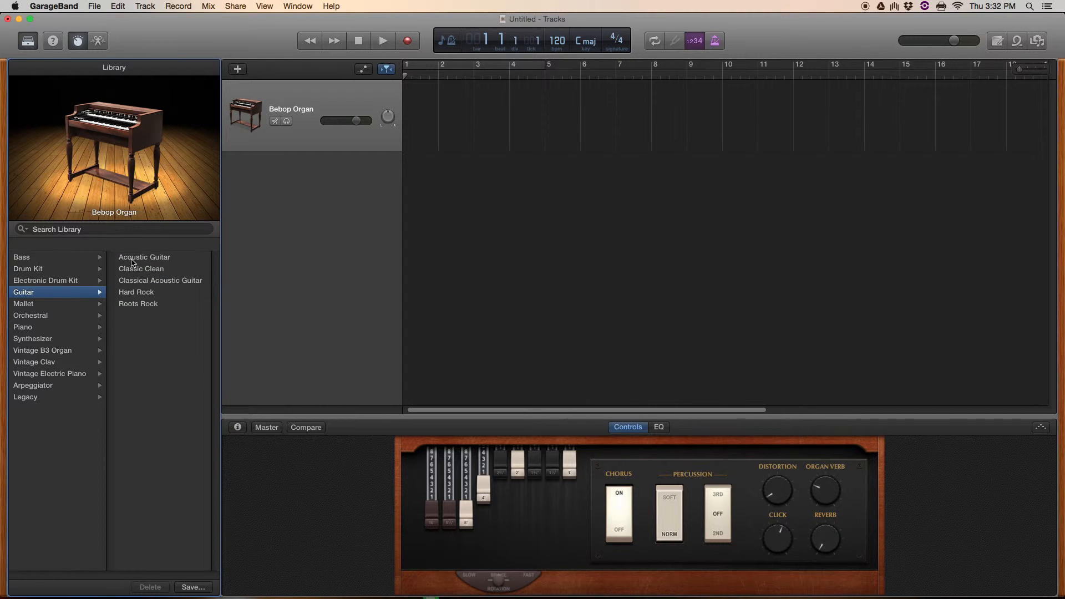
click(133, 285)
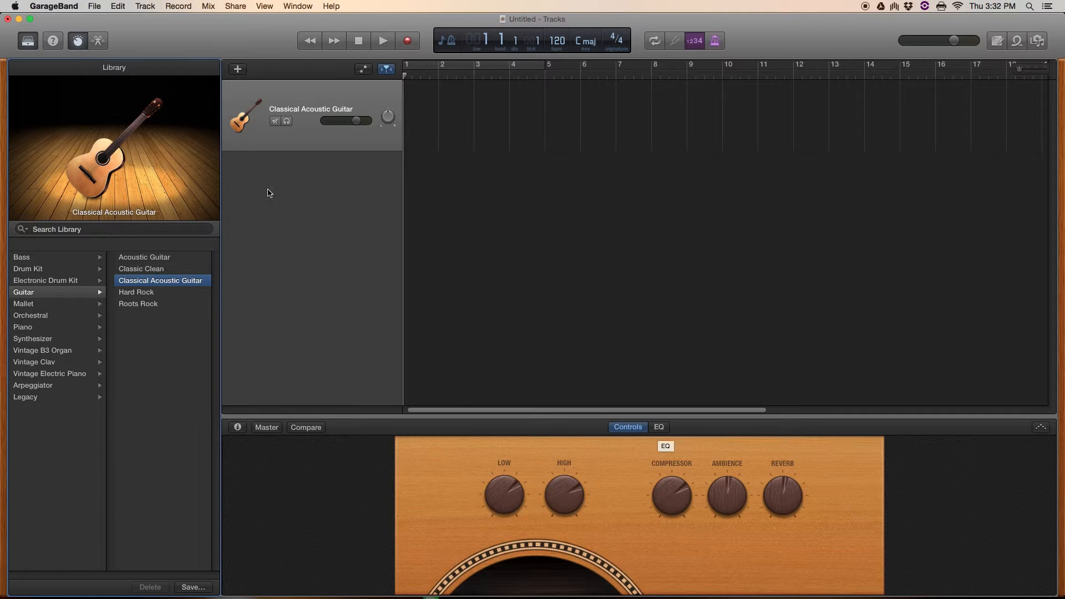
click(79, 42)
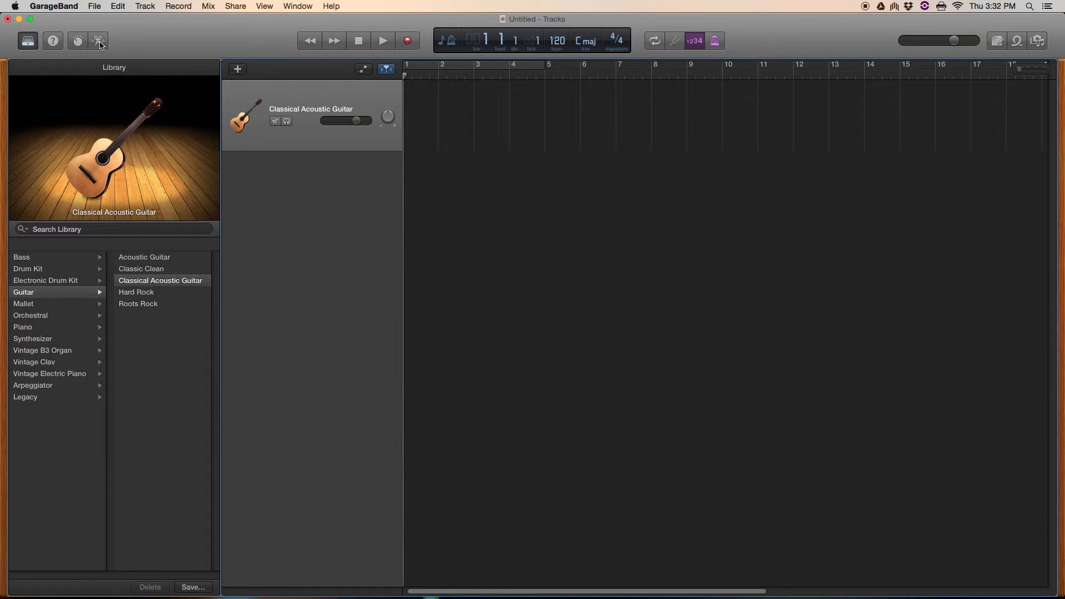
View the guitar track's Piano Roll editor, and hide both the editor and the Library
click(99, 42)
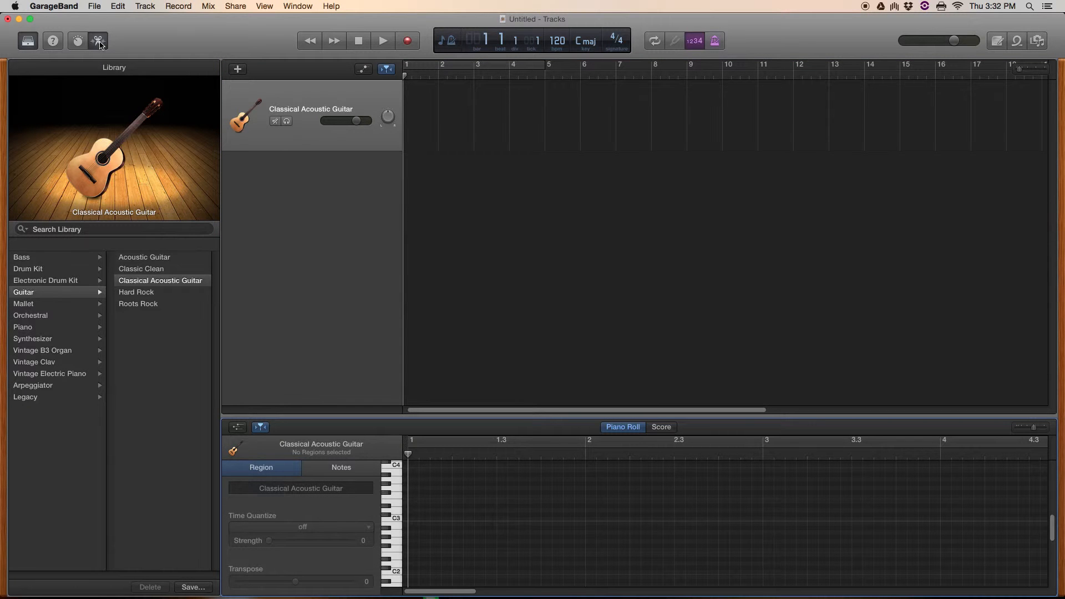
click(99, 42)
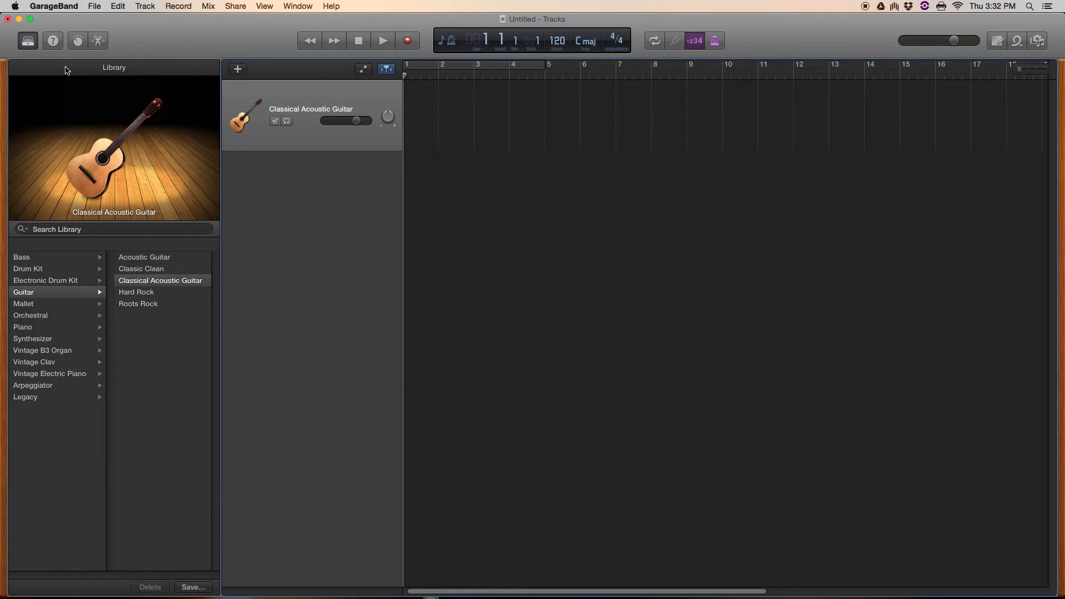
click(28, 41)
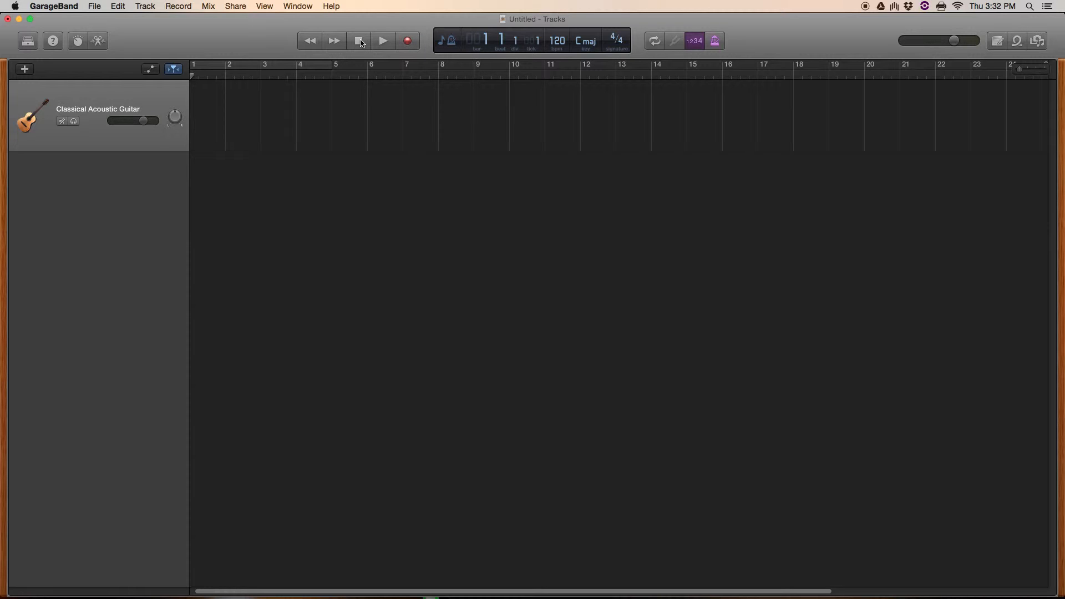
Switch the project display to Time and return it to Beats & Project
click(454, 44)
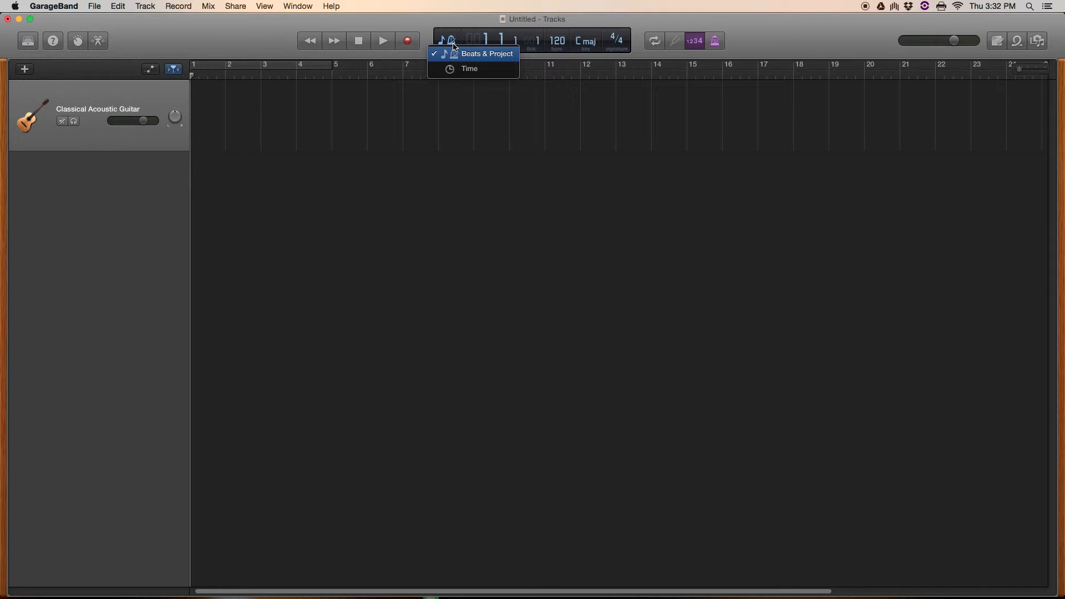
click(454, 46)
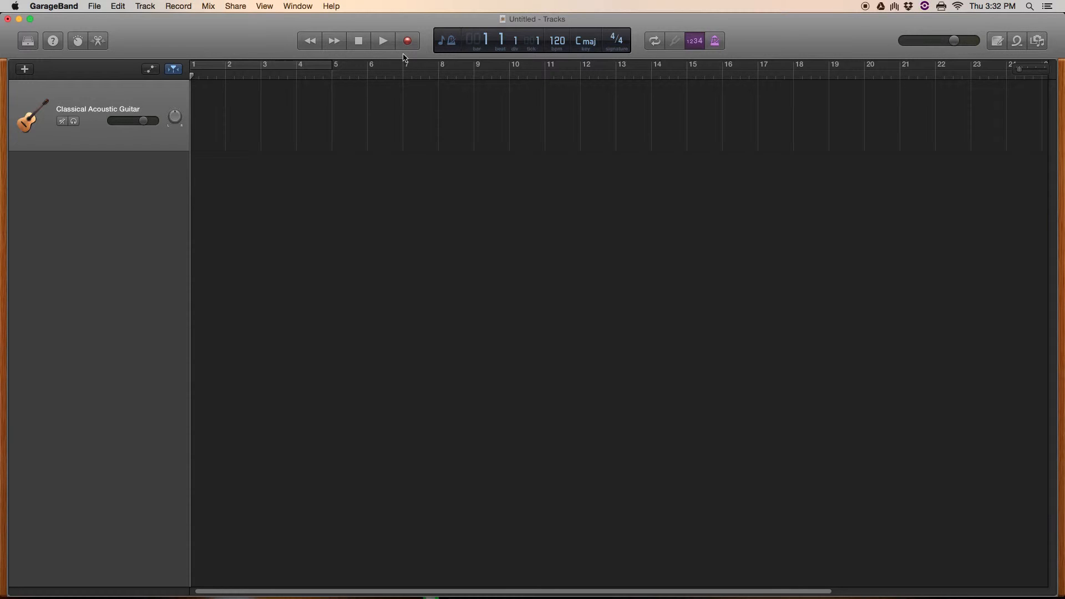
click(447, 43)
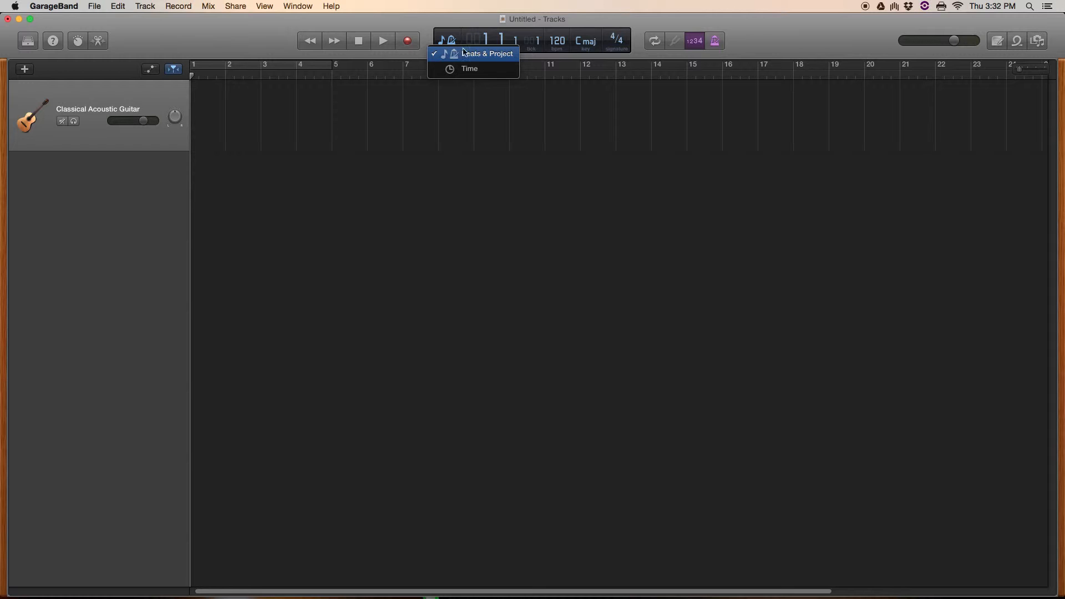
click(470, 68)
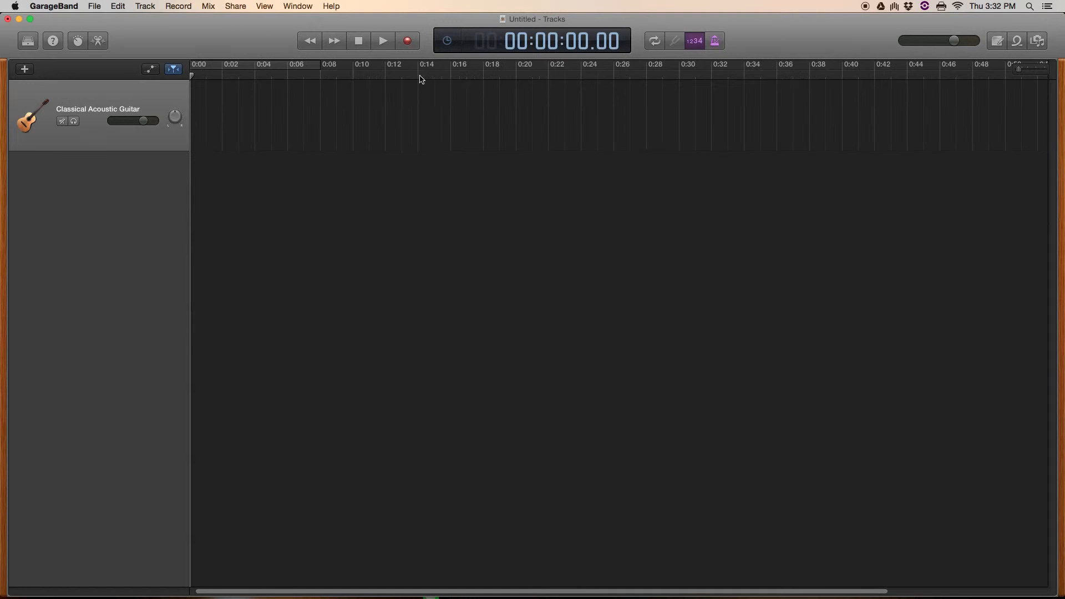
click(446, 42)
click(452, 42)
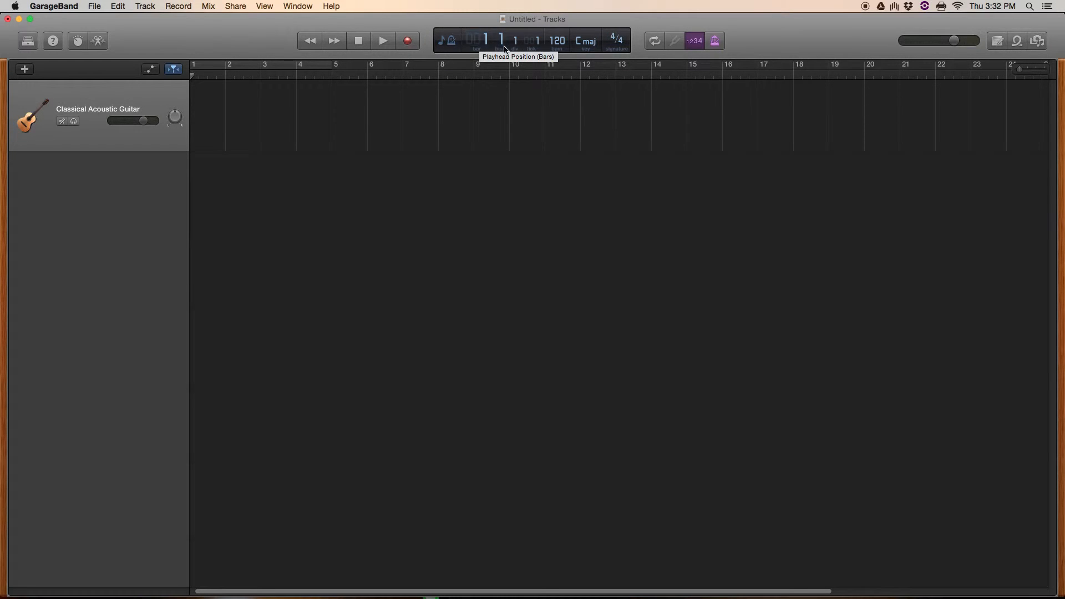
Play the empty project briefly to watch the position counter, and return the playhead to the start
click(389, 41)
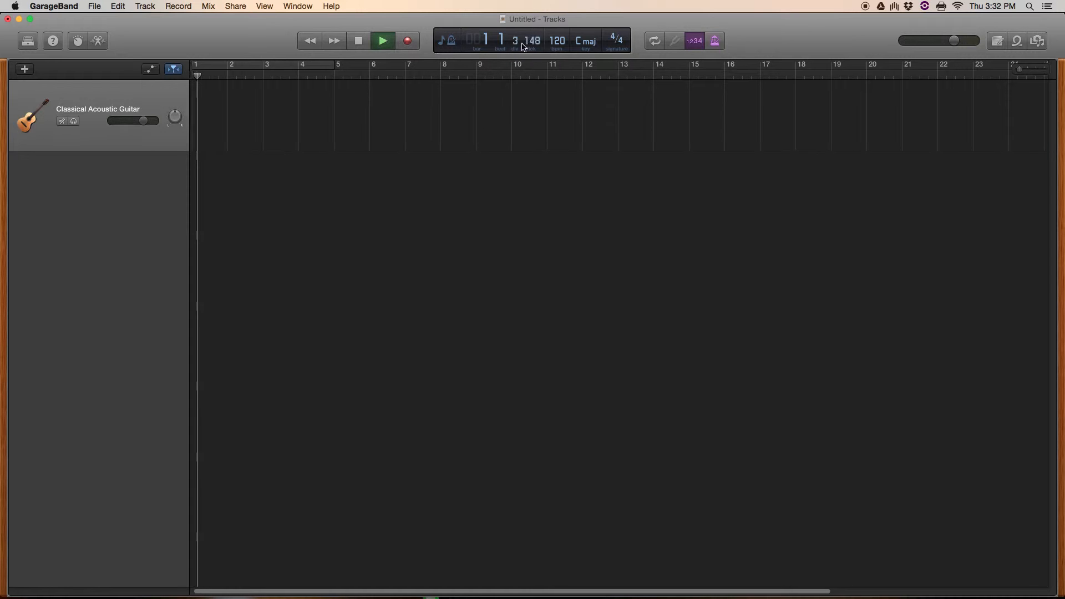
click(360, 42)
click(366, 44)
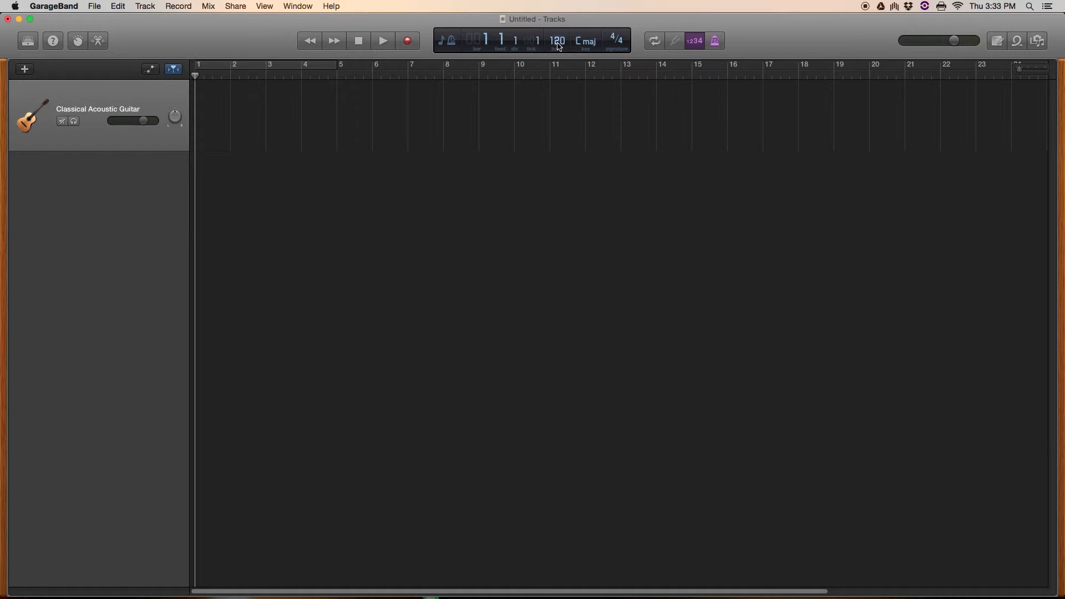
Set the project tempo to 130
mouse_move(559, 48)
mouse_down()
mouse_move(559, 64)
mouse_move(557, 43)
mouse_up()
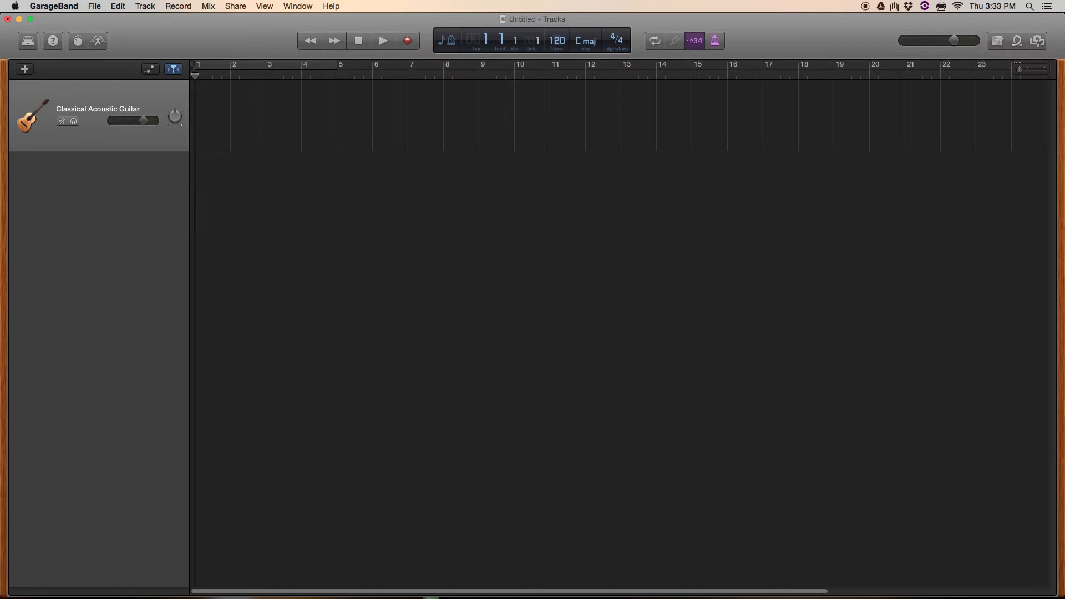
double_click(557, 41)
text(130)
key(Return)
Play the project with the cycle area on over bars 1 to 4, and turn cycling off again
click(661, 44)
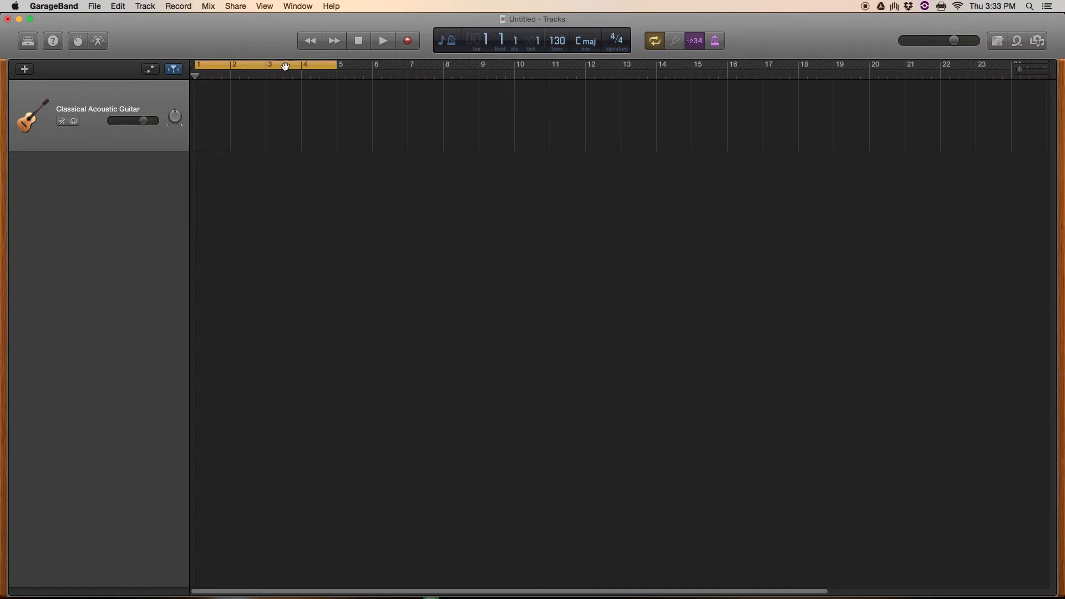
key(space)
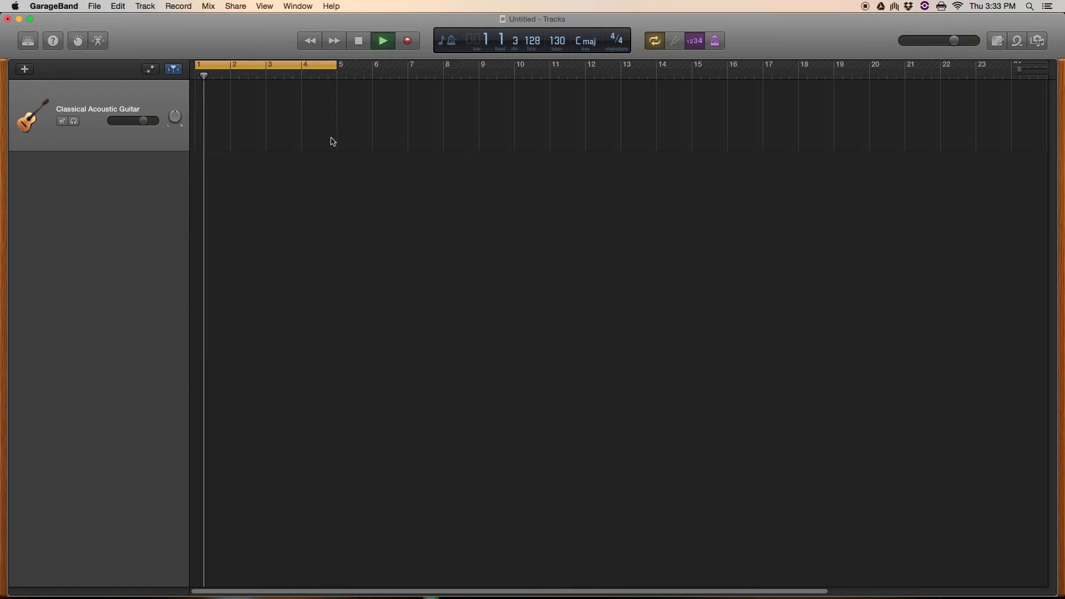
mouse_move(335, 67)
mouse_down()
mouse_move(404, 65)
mouse_move(337, 65)
mouse_up()
key(space)
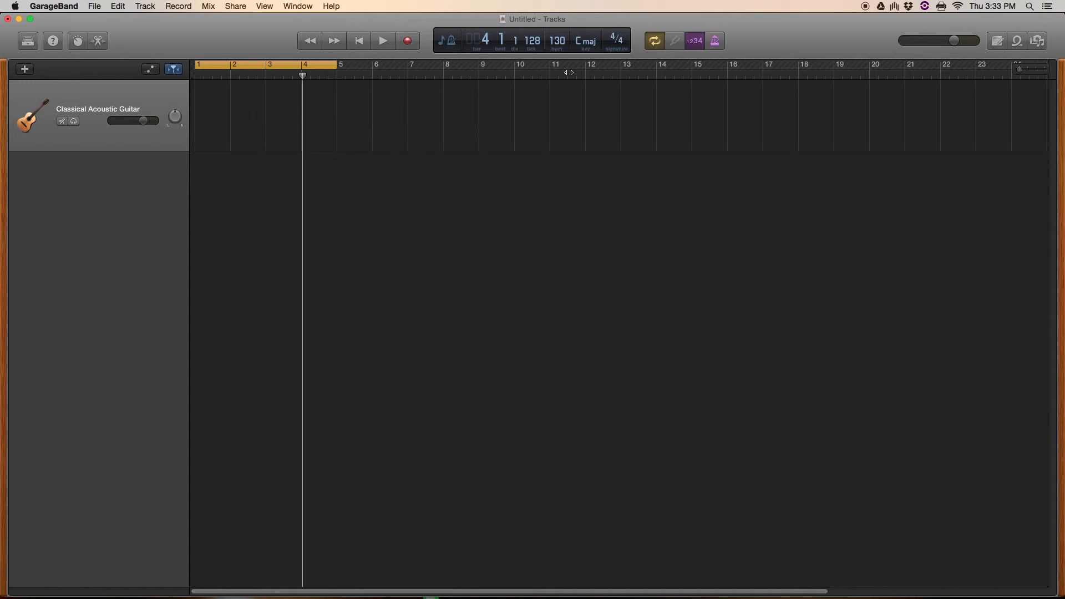
click(654, 44)
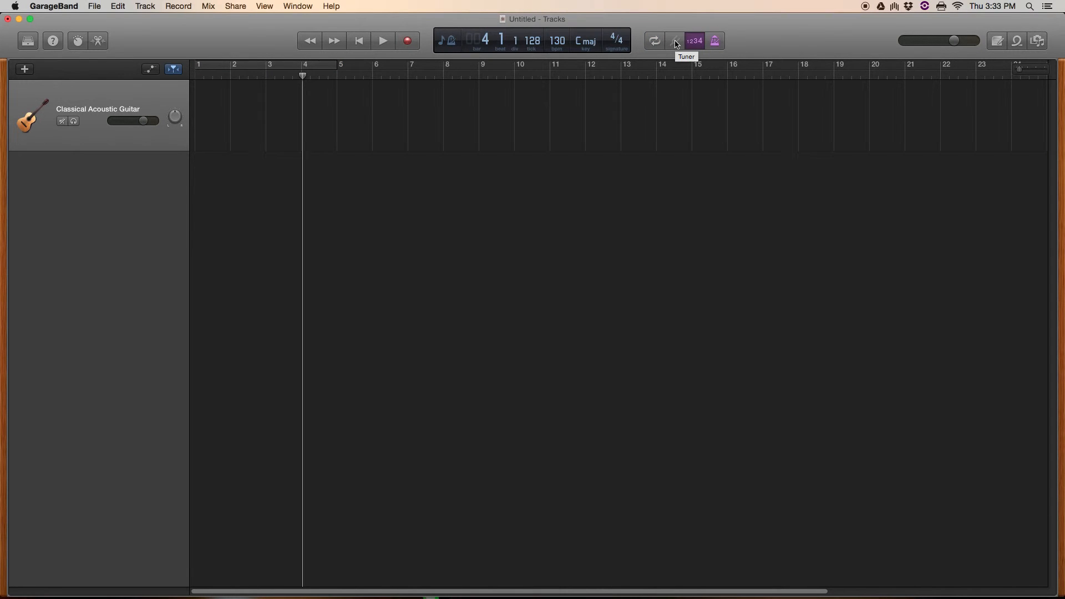
Play the project with the metronome on to hear the click, and return the playhead to the start
click(715, 42)
key(space)
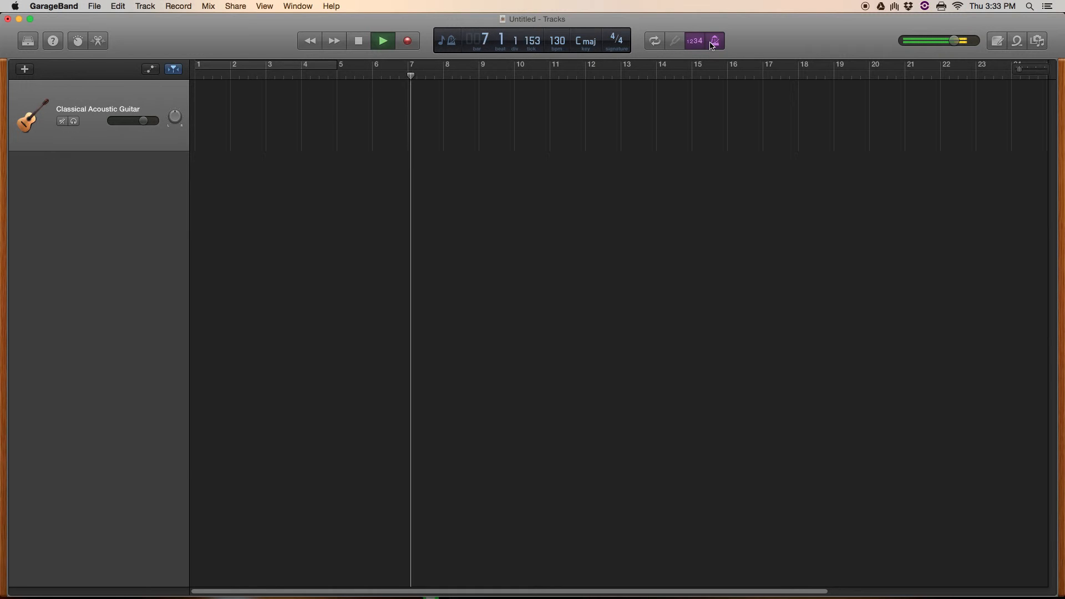
key(space)
key(Return)
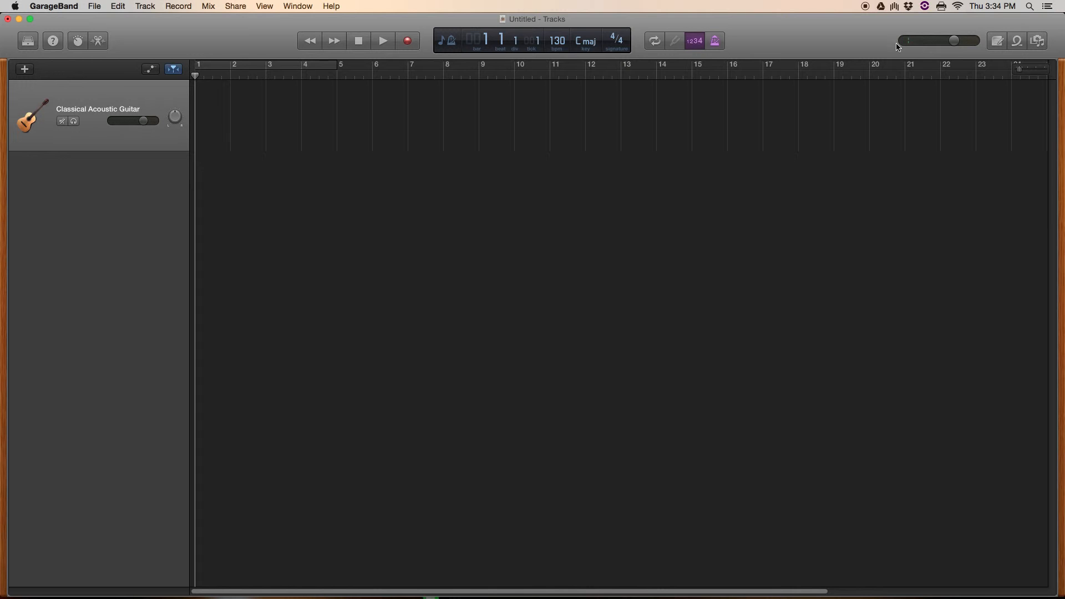
View the Note Pad, the Apple Loops browser and the media browser's iTunes audio
click(997, 42)
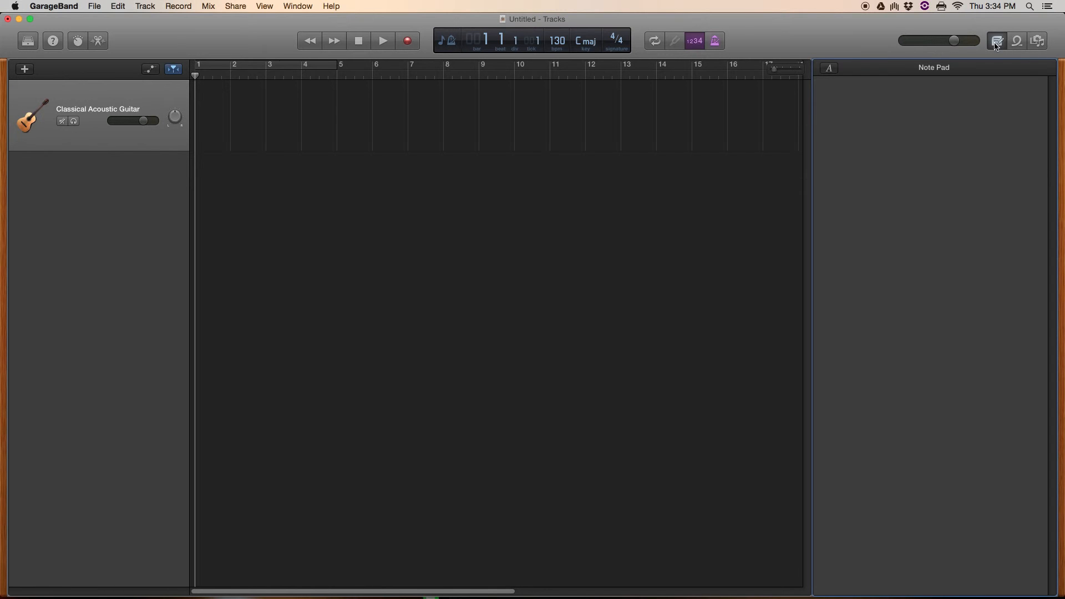
click(998, 45)
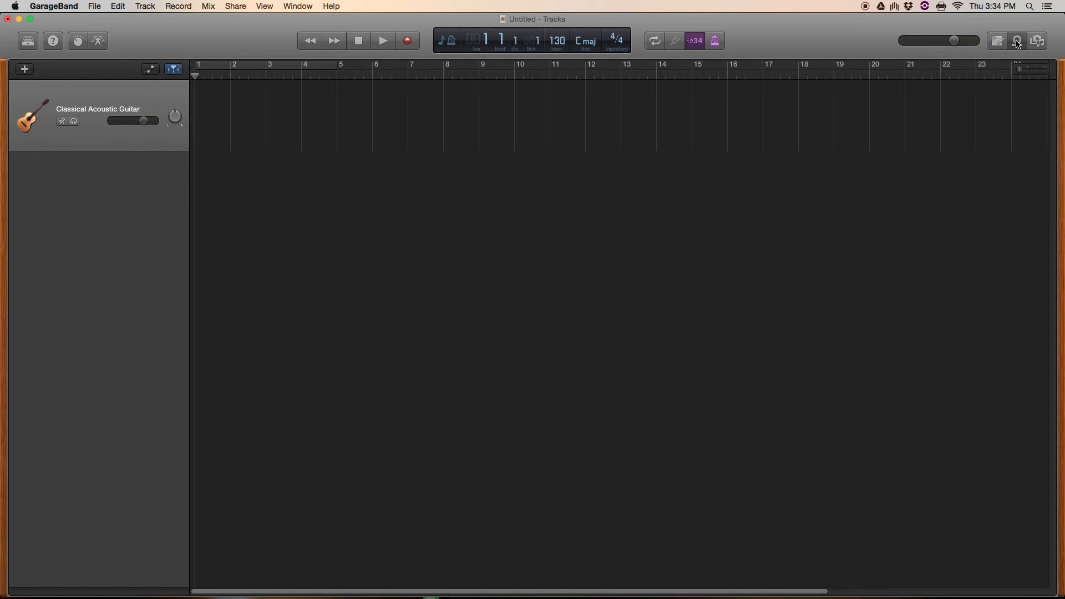
click(1018, 45)
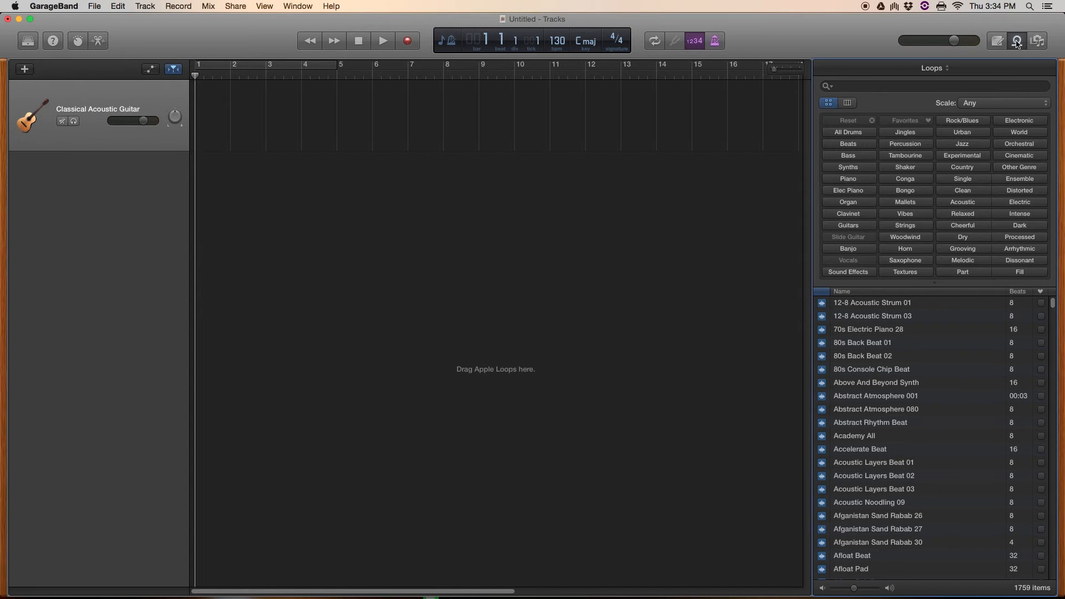
click(1018, 44)
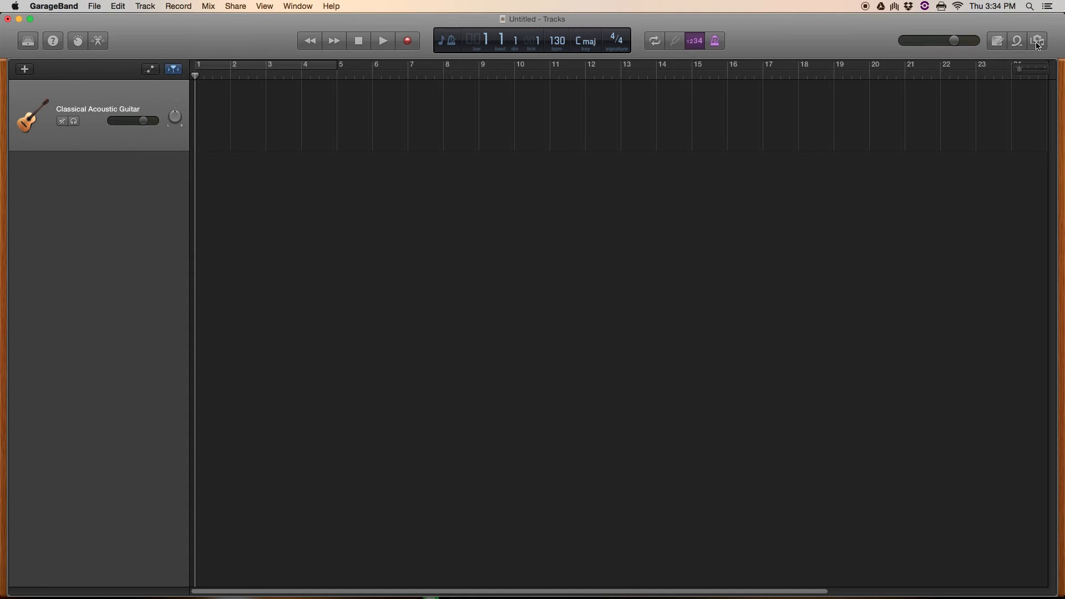
click(1039, 44)
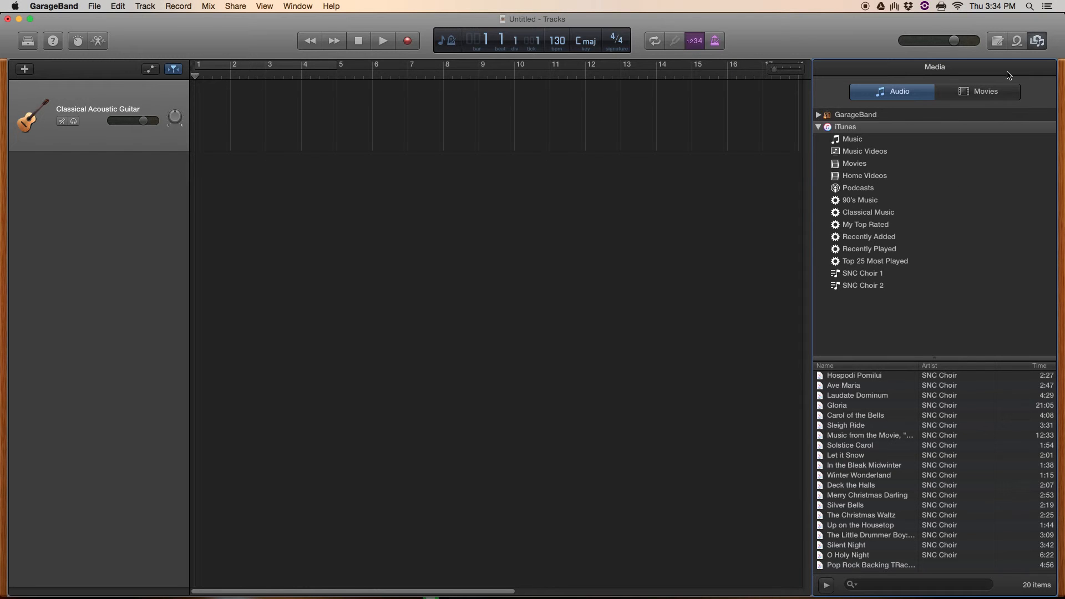
Filter the Apple Loops by All Drums, preview 80s Back Beat 01 and place it on a new track at bar 1
click(1038, 42)
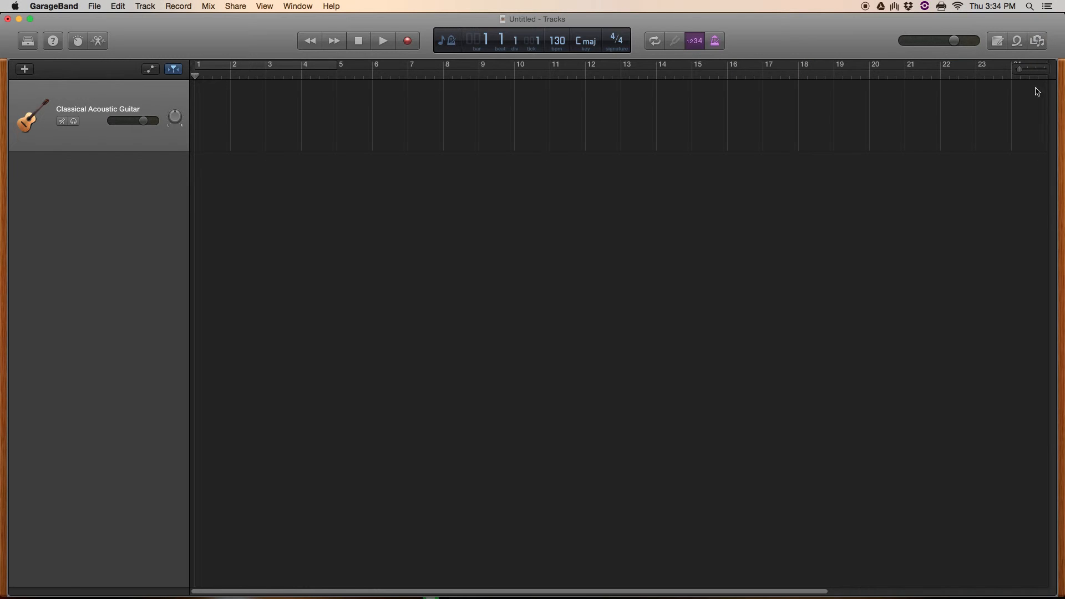
click(1019, 42)
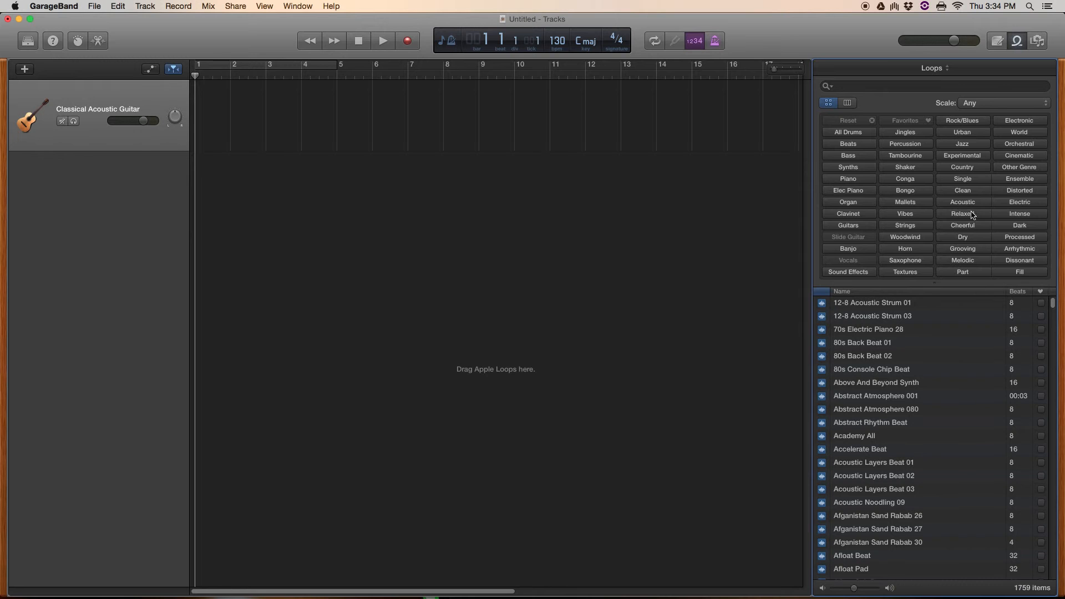
click(852, 134)
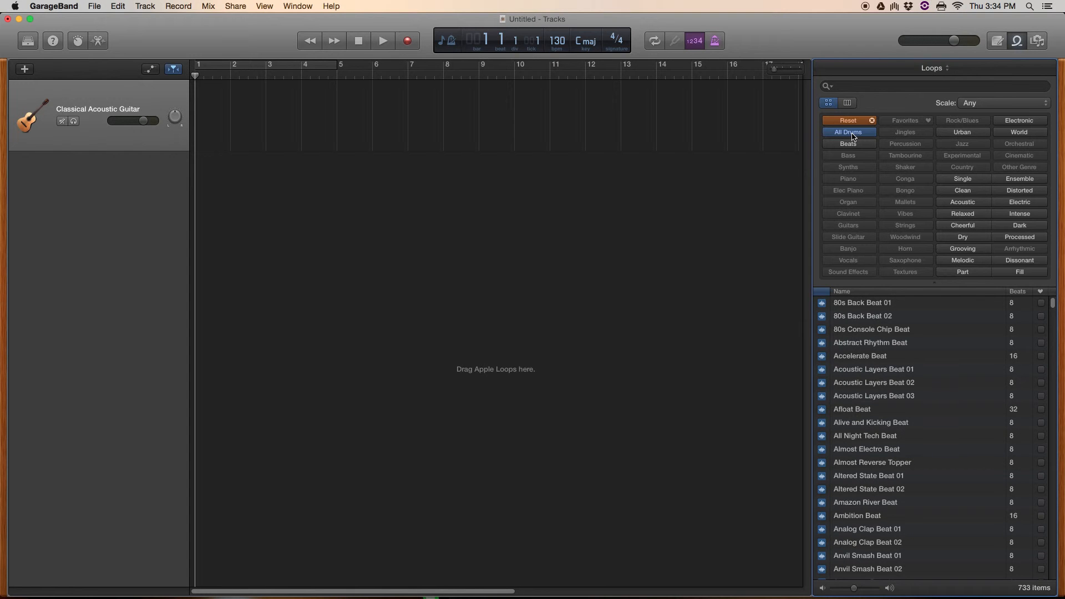
click(864, 305)
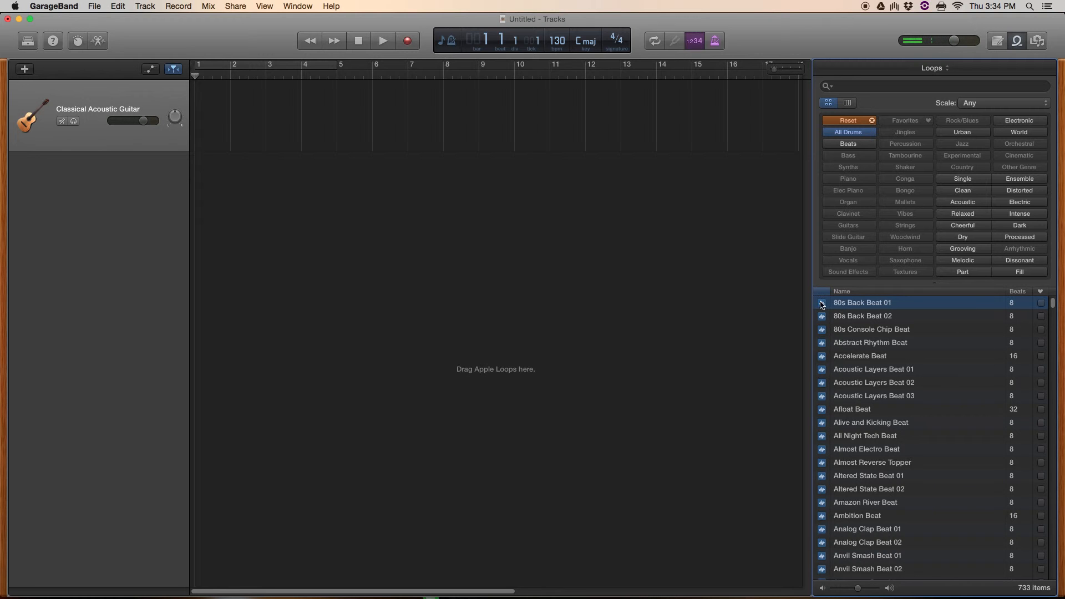
drag(453, 291, 207, 216)
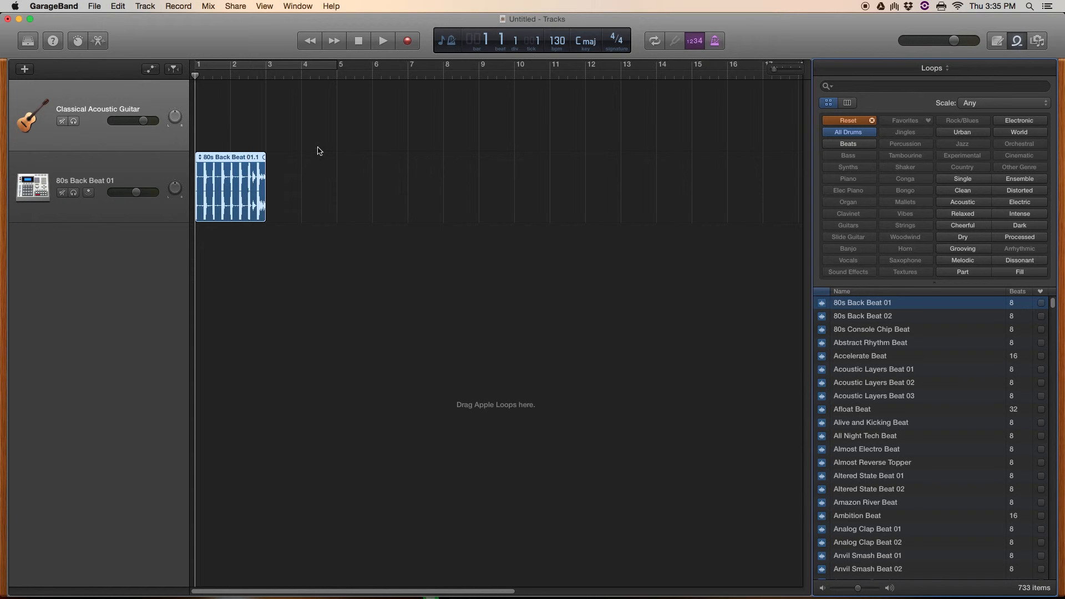
Play the drum loop with its track volume lowered to -5.4 dB, and return the playhead to the start
click(383, 41)
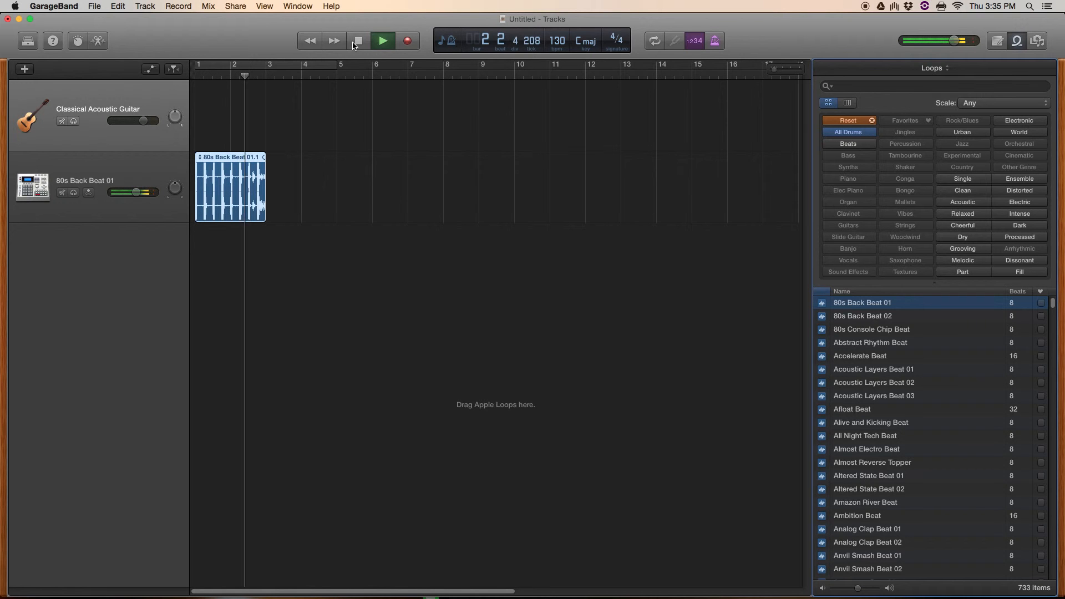
click(359, 42)
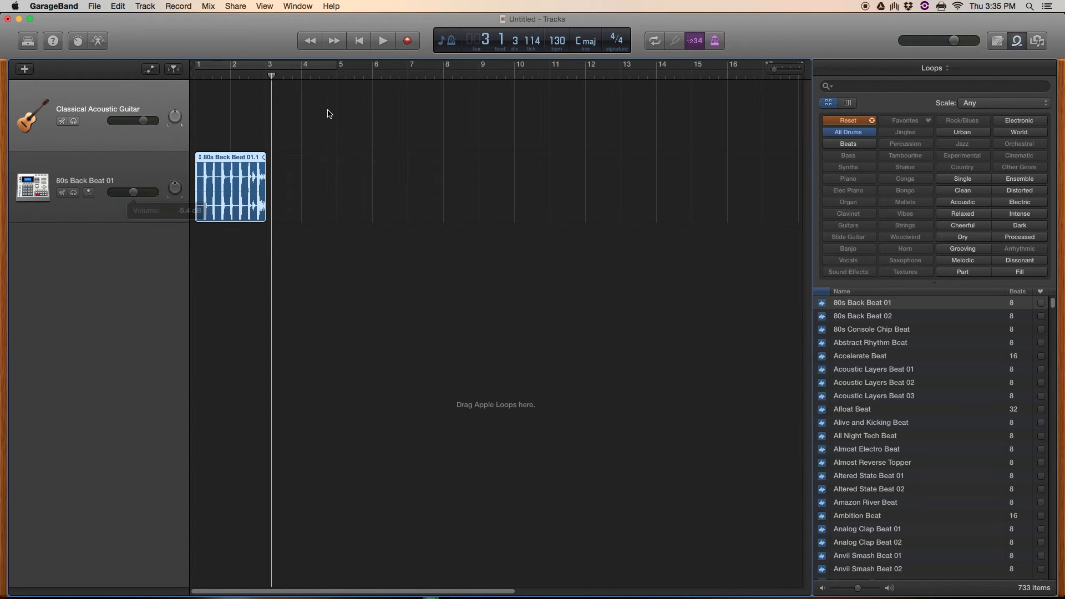
click(356, 41)
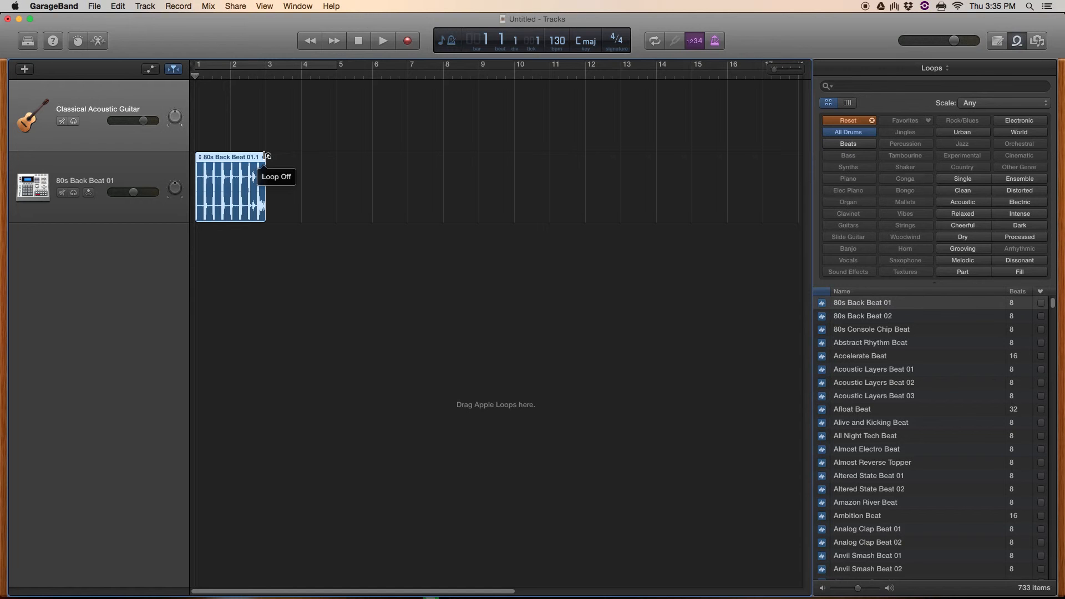
Loop the drum region to the end of bar 8 and play it with the cycle area covering bars 1 to 8
drag(270, 157, 483, 170)
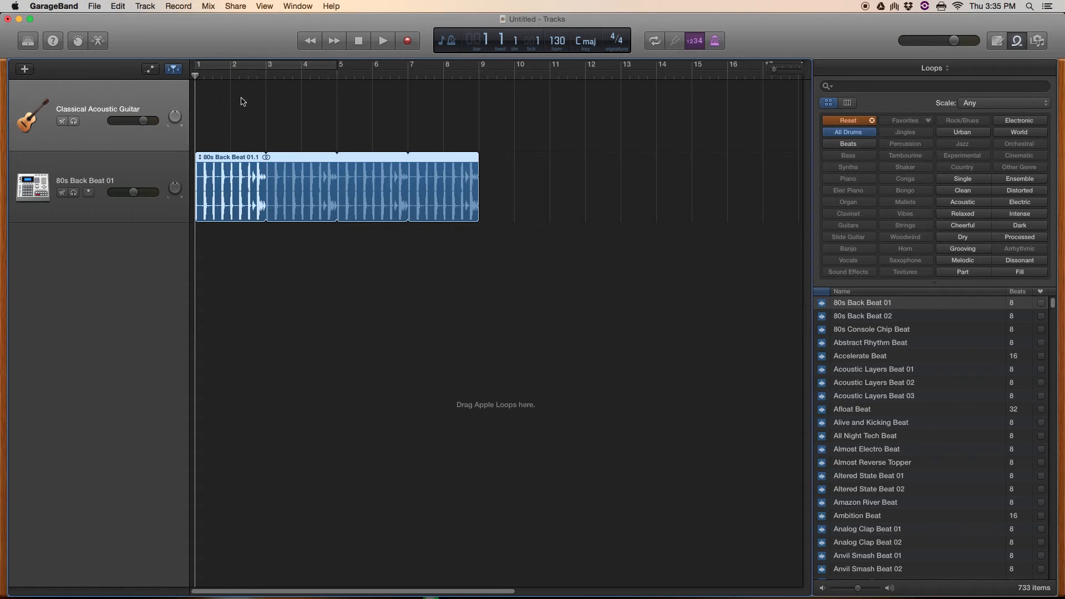
click(655, 41)
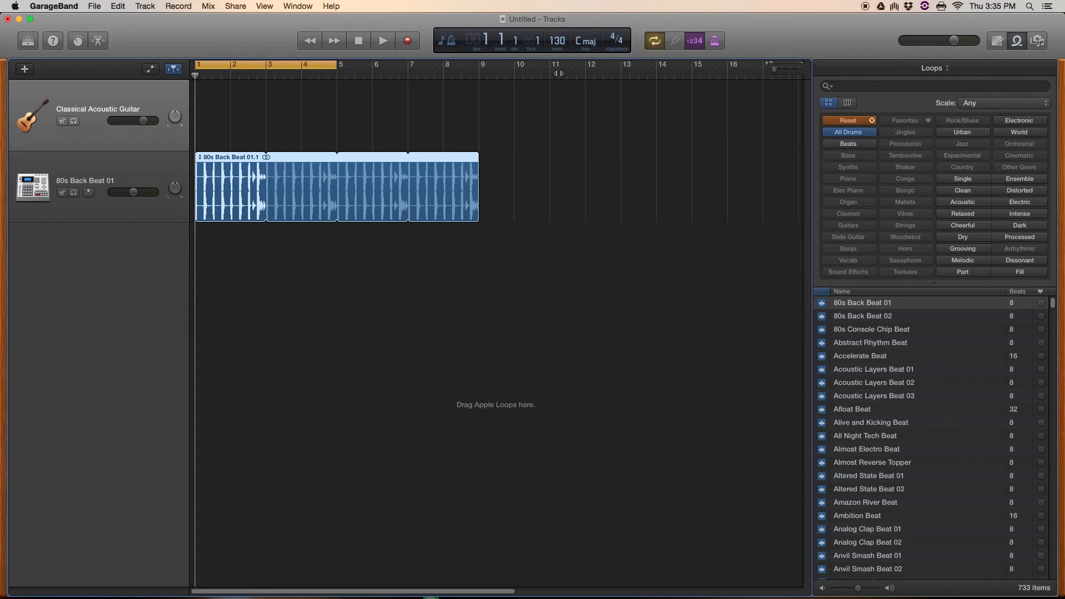
drag(334, 67, 479, 76)
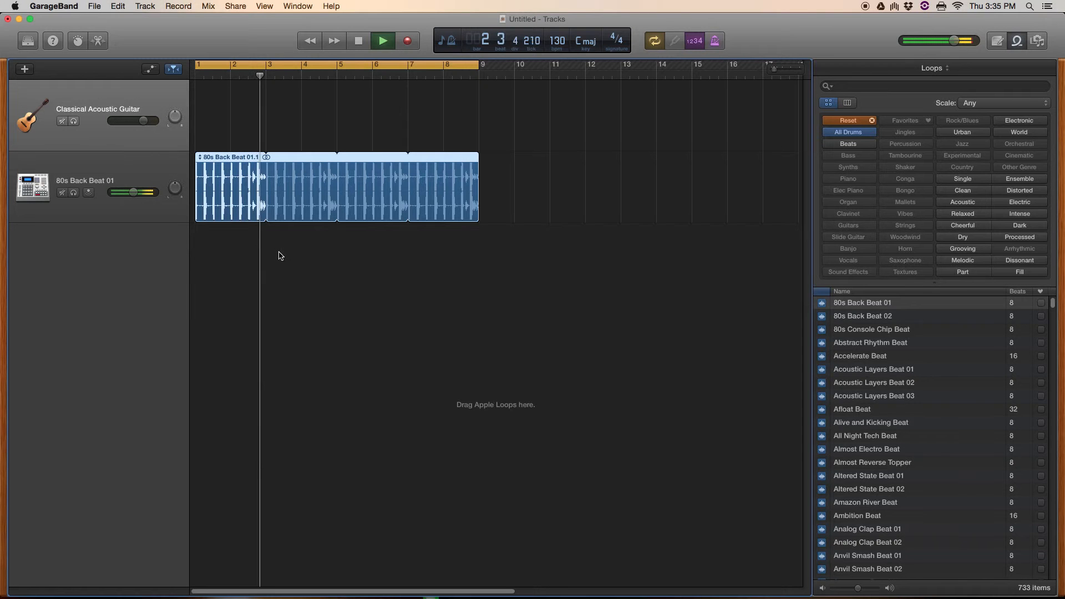
Lower the master volume slightly and delete the empty Classical Acoustic Guitar track
drag(948, 43, 951, 45)
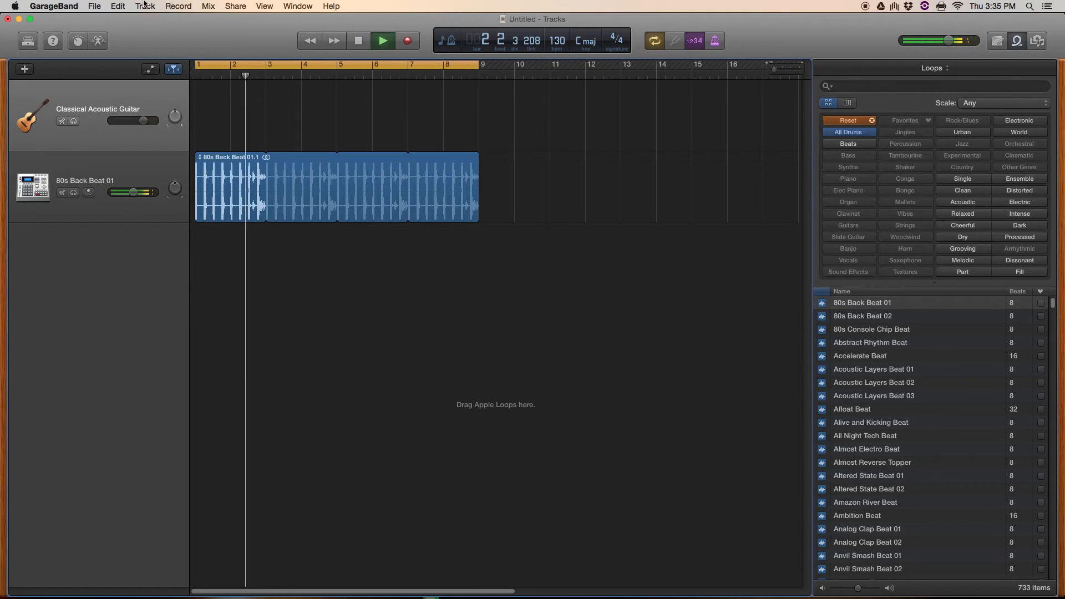
click(145, 5)
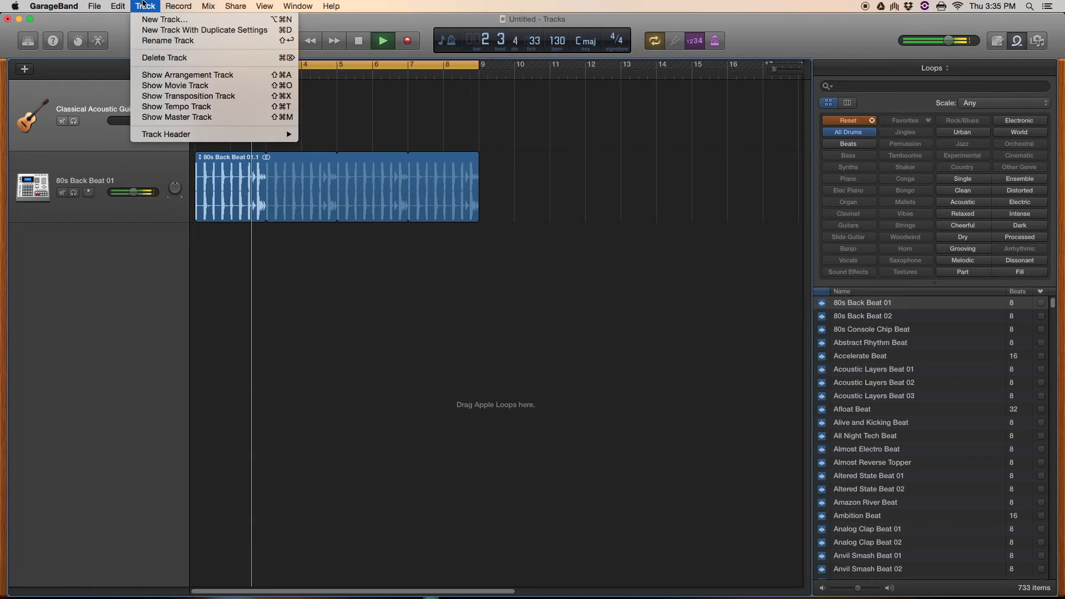
click(155, 58)
Replace the All Drums filter with Bass and preview the Back Alley Bass and Alternating Line Bass loops
click(850, 137)
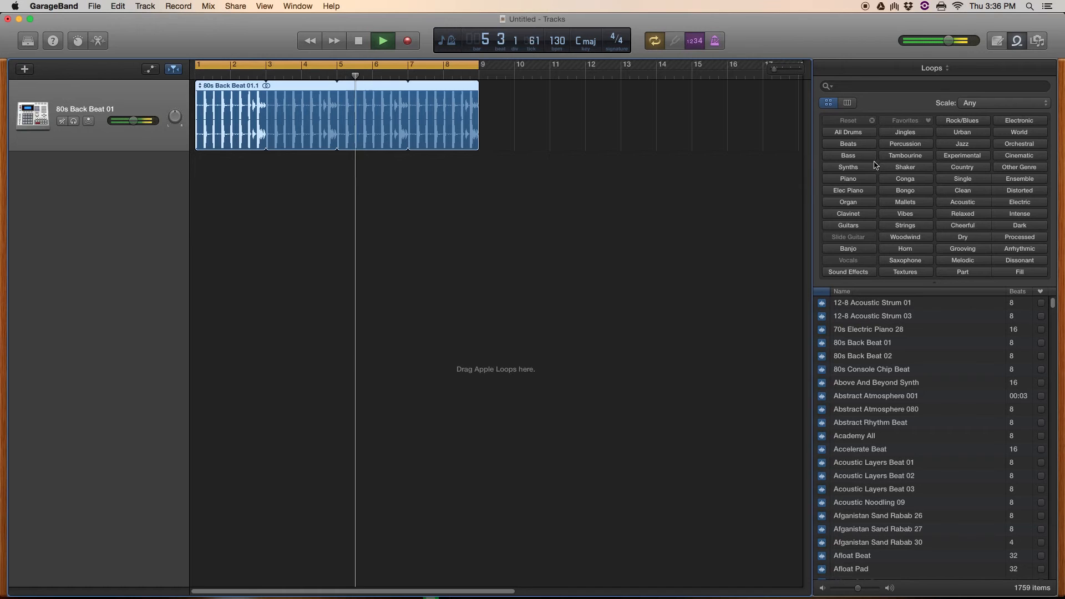
click(858, 156)
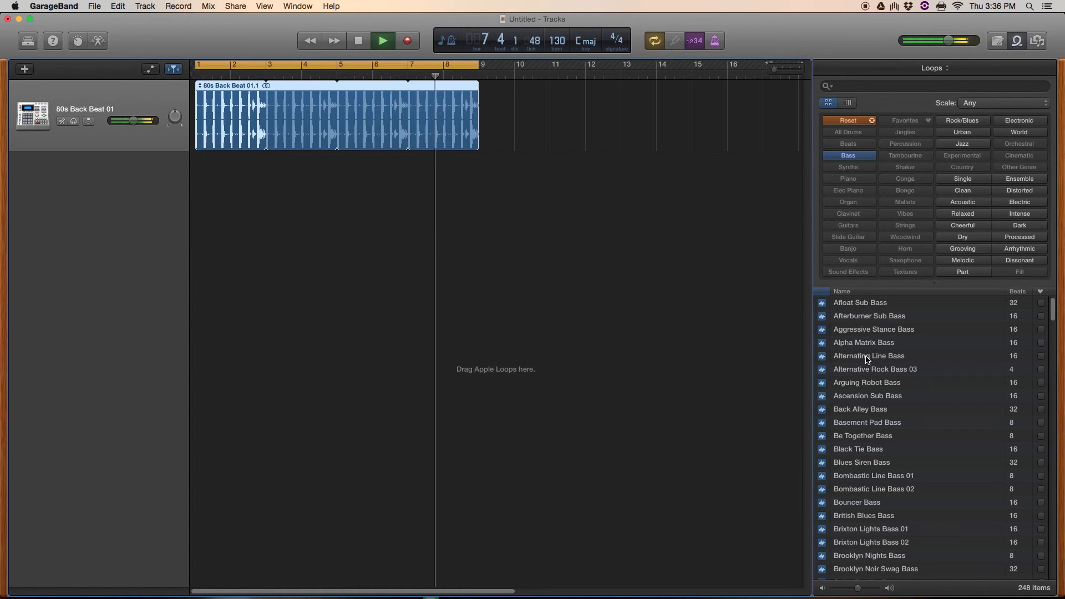
click(860, 410)
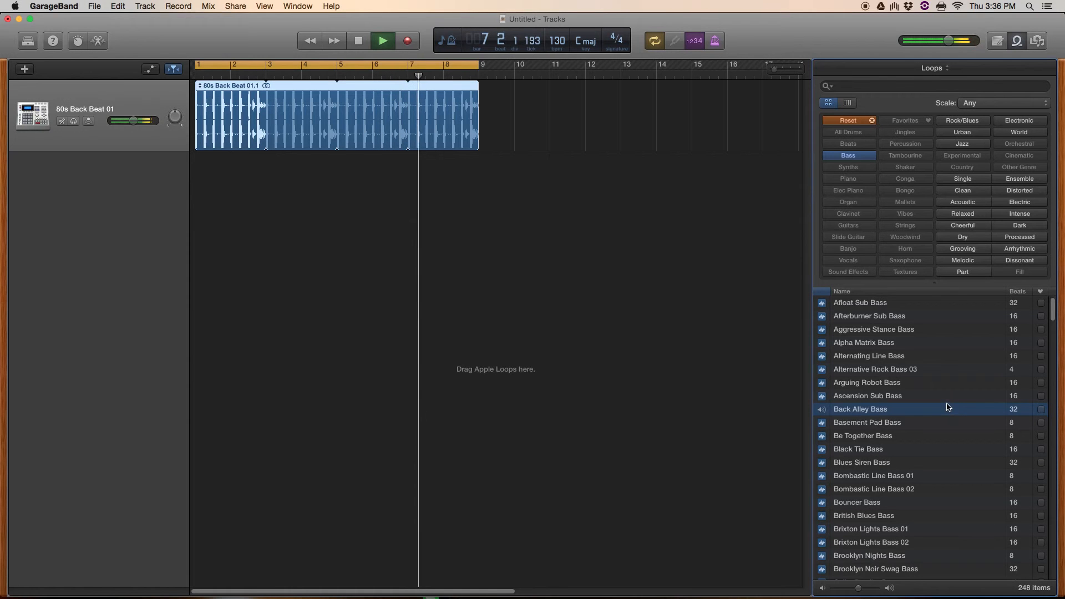
click(870, 357)
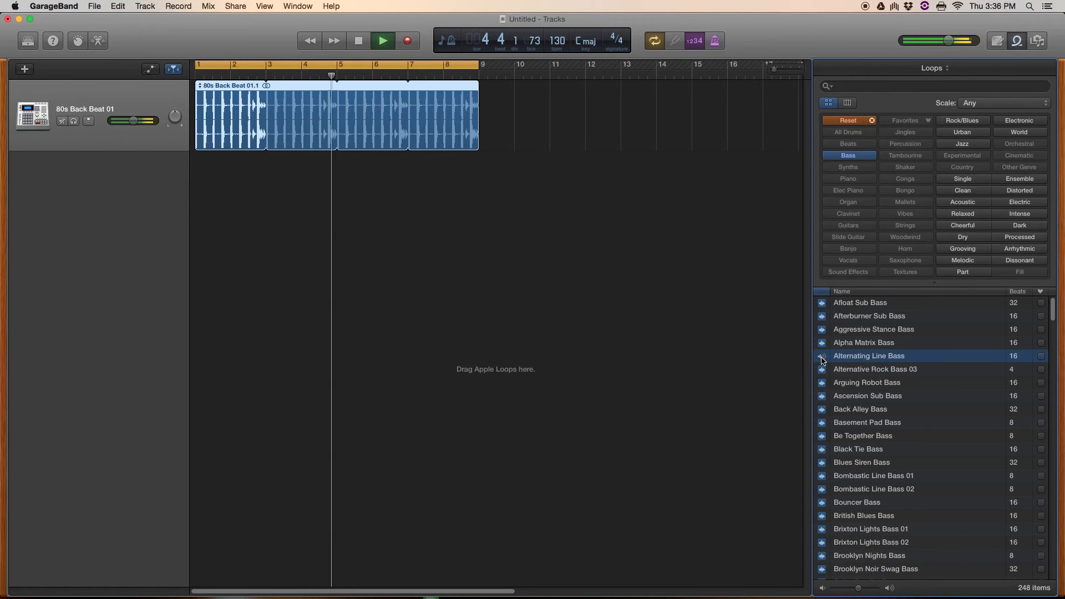
Add Alternating Line Bass on a new track starting at bar 1 and loop it to the end of bar 8
drag(823, 360, 239, 212)
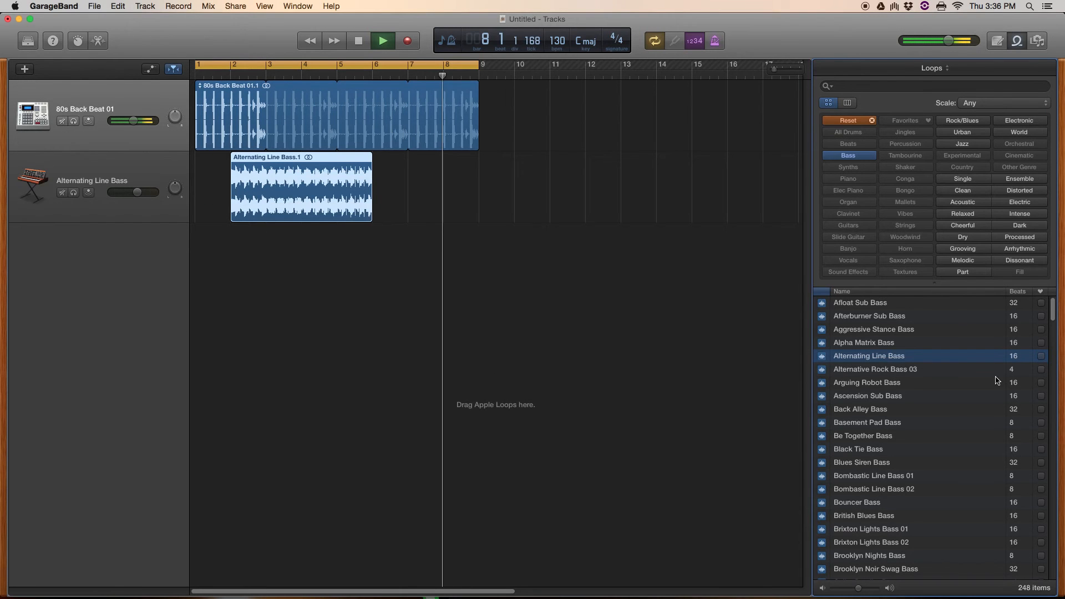
drag(287, 161, 245, 161)
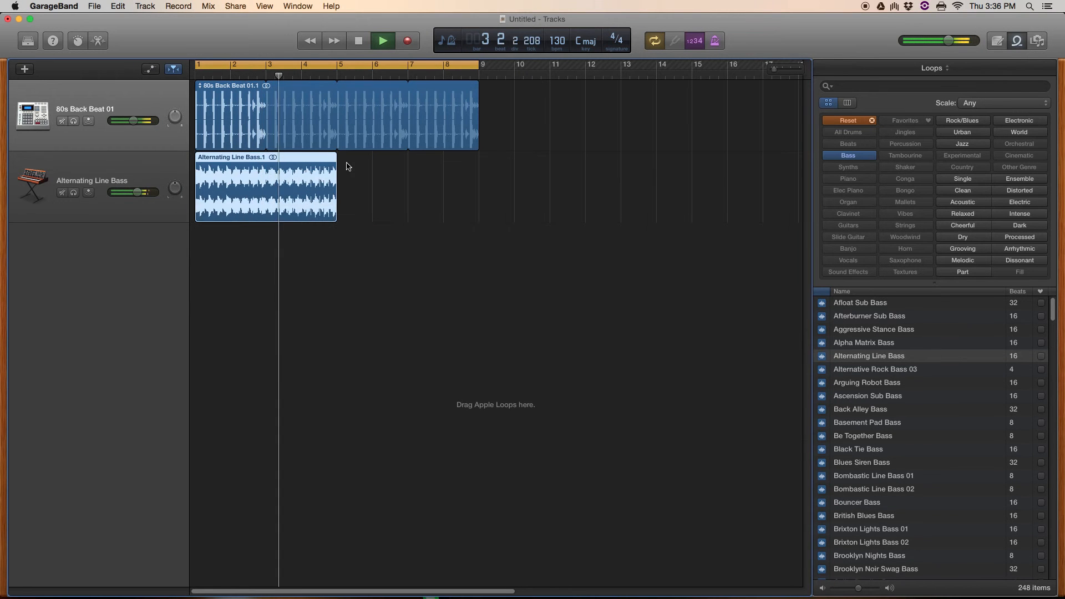
drag(339, 161, 483, 162)
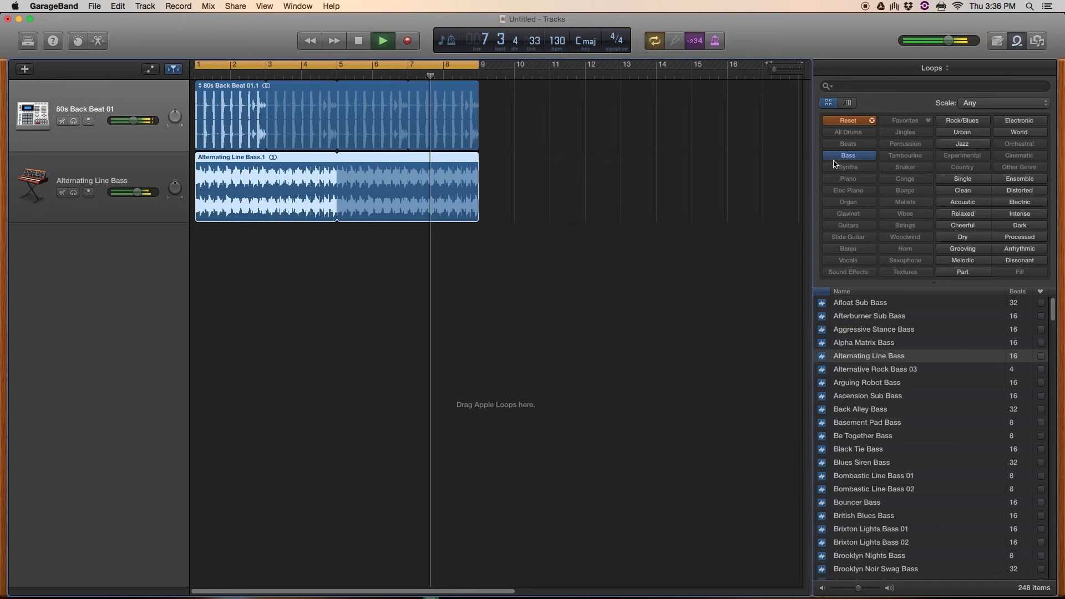
Switch the filter from Bass to Synths and preview Afloat Synth Arp, Afloat Synth Lead, Alarm Buzz Synth and Antique Jazz Vox
click(838, 157)
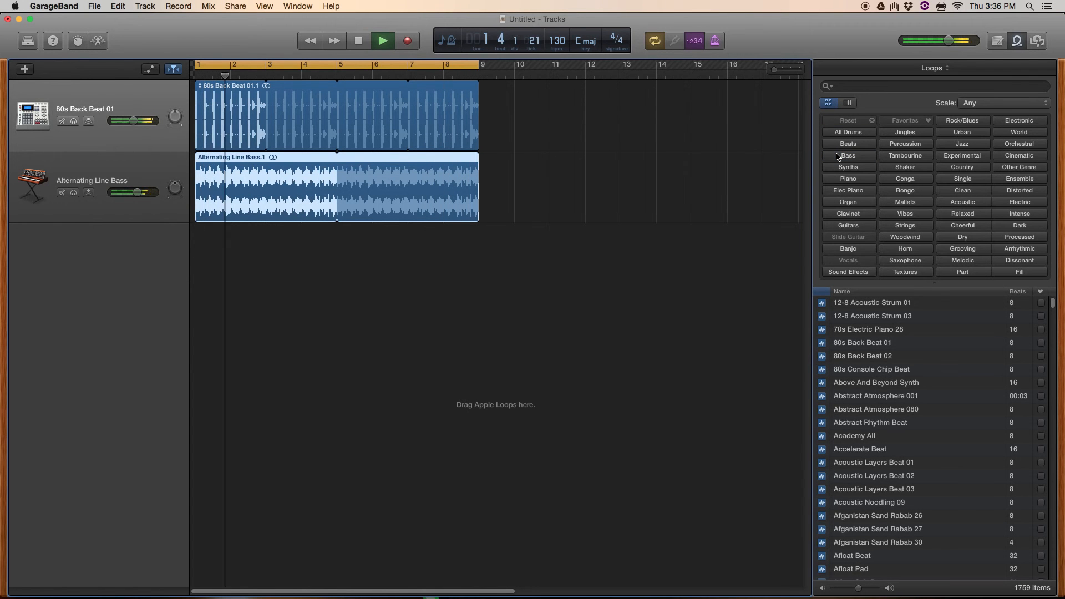
click(845, 169)
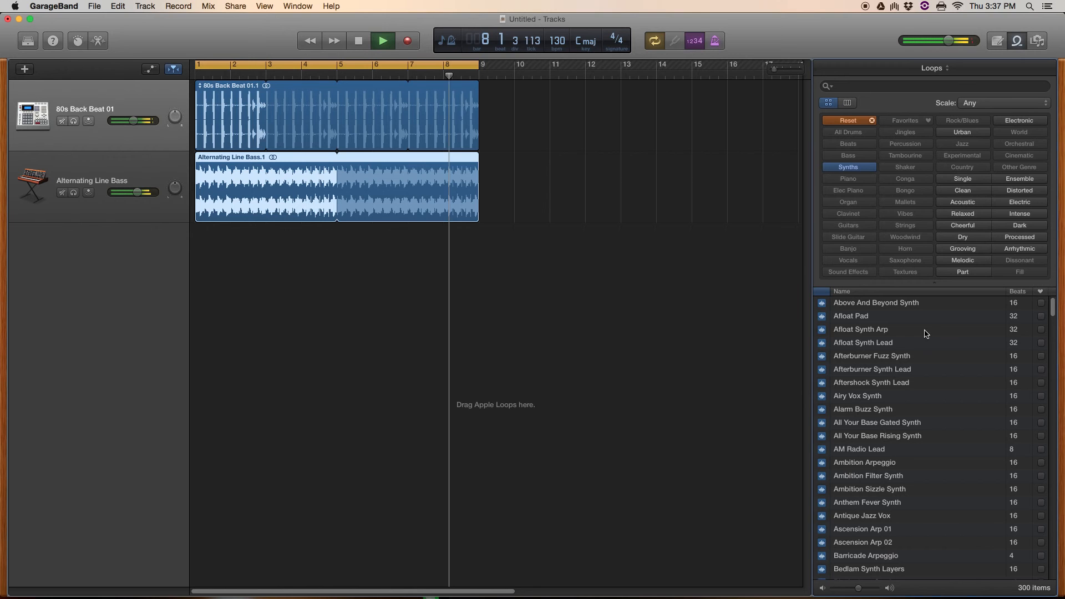
click(882, 331)
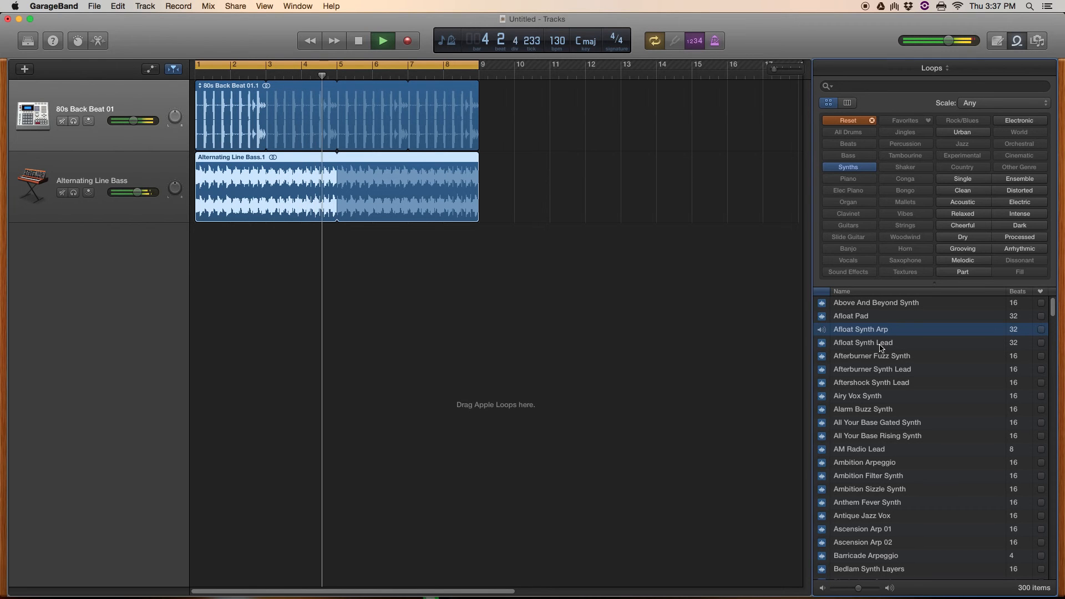
click(883, 346)
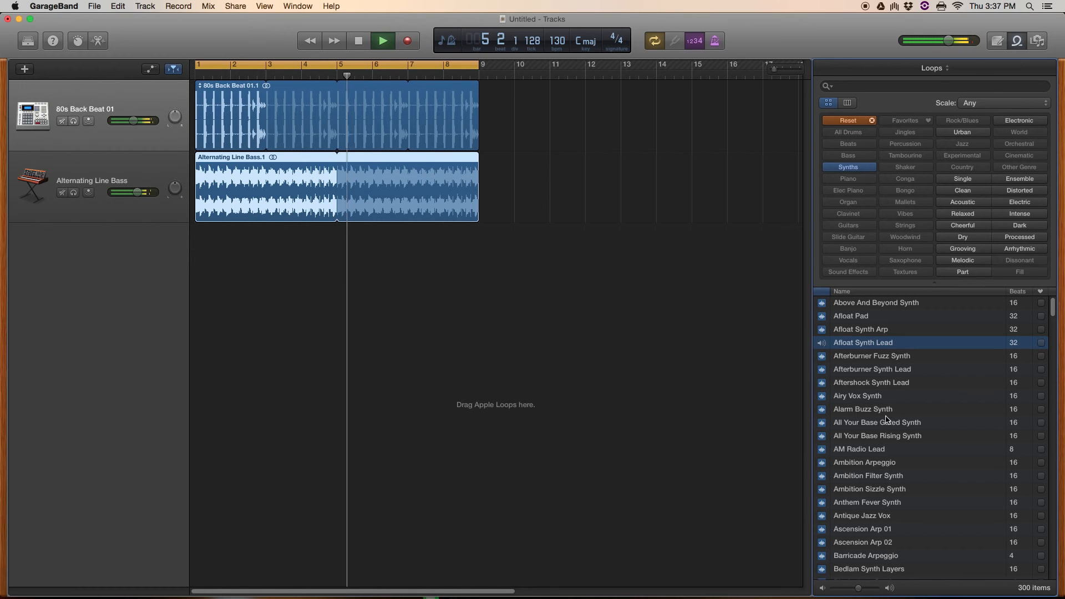
click(865, 410)
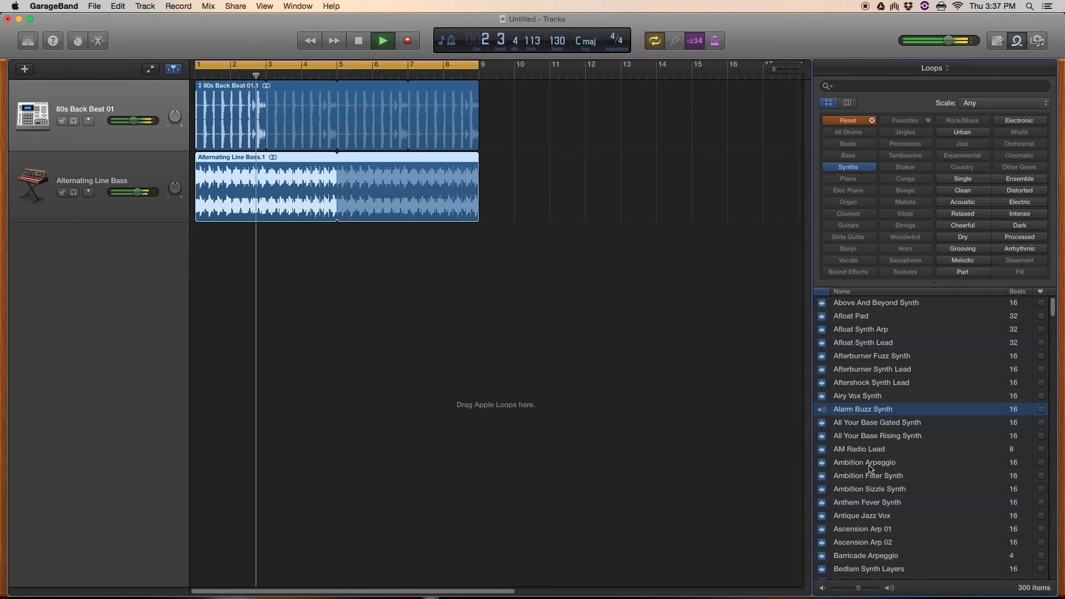
scroll(871, 467, down, 4)
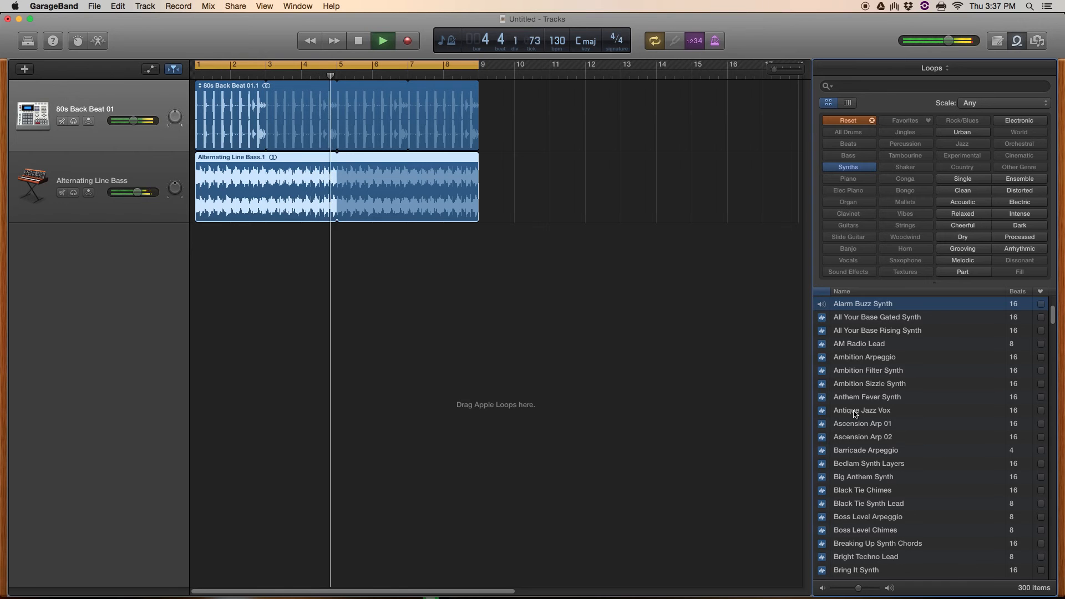
click(855, 412)
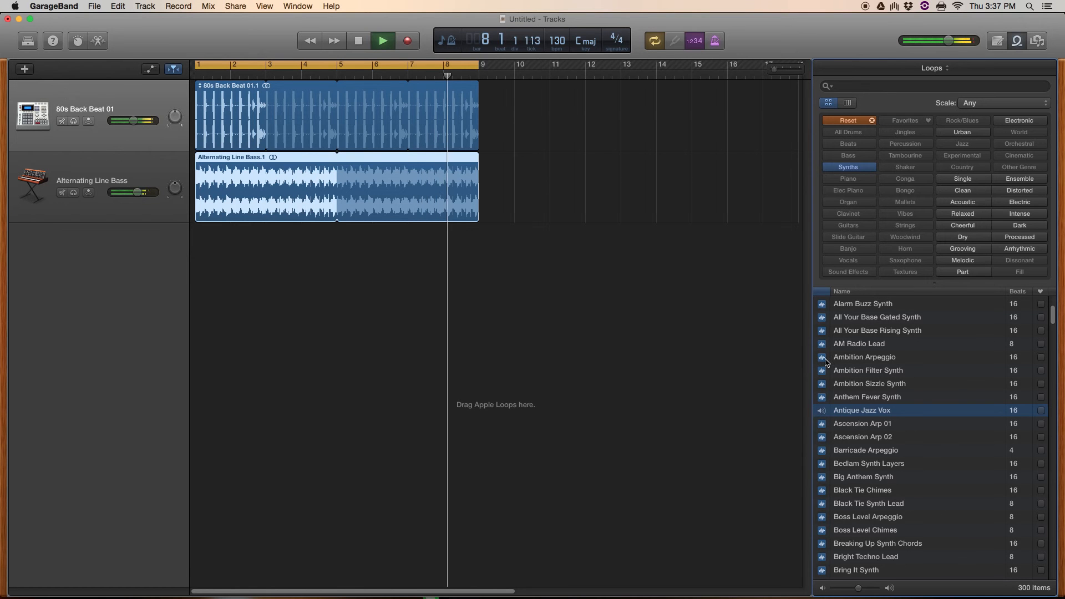
Add AM Radio Lead on a new track at bar 1, loop it to the end of bar 8 and lower its track volume
drag(824, 348, 214, 233)
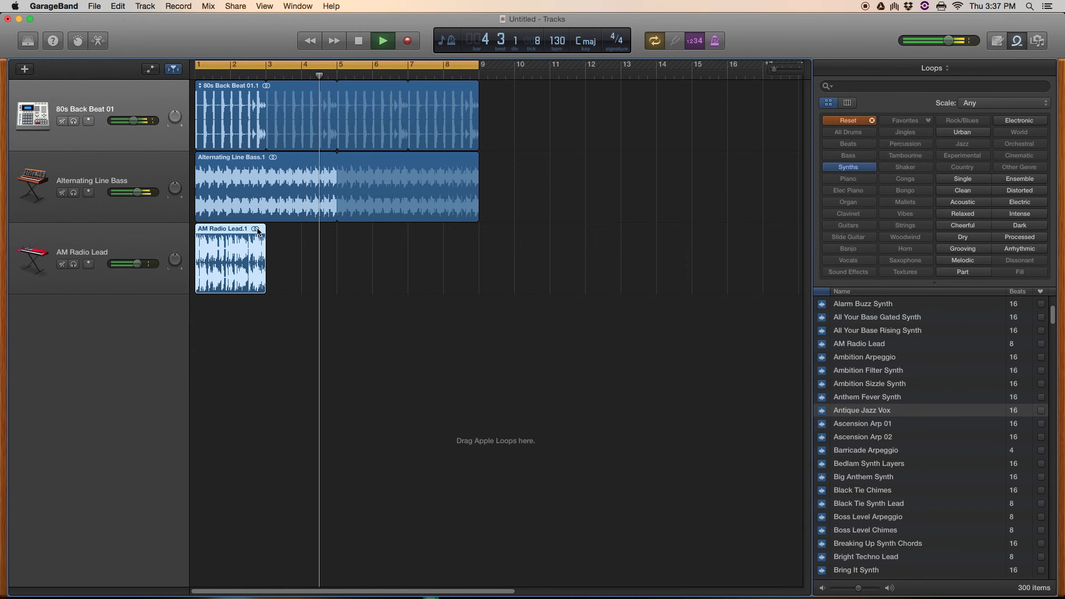
drag(290, 231, 480, 231)
drag(499, 267, 499, 267)
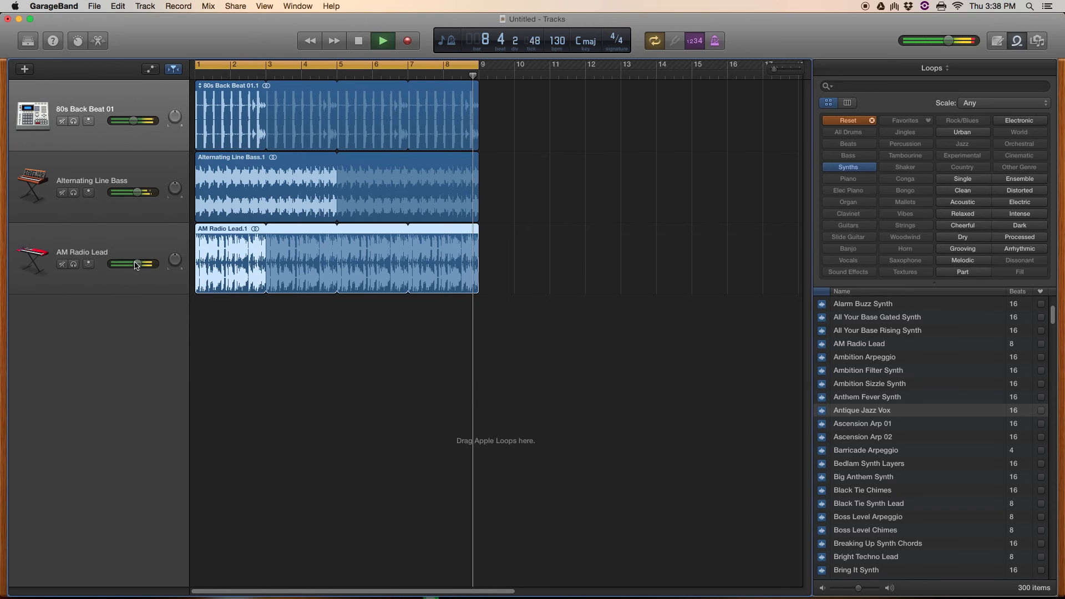
drag(135, 264, 128, 263)
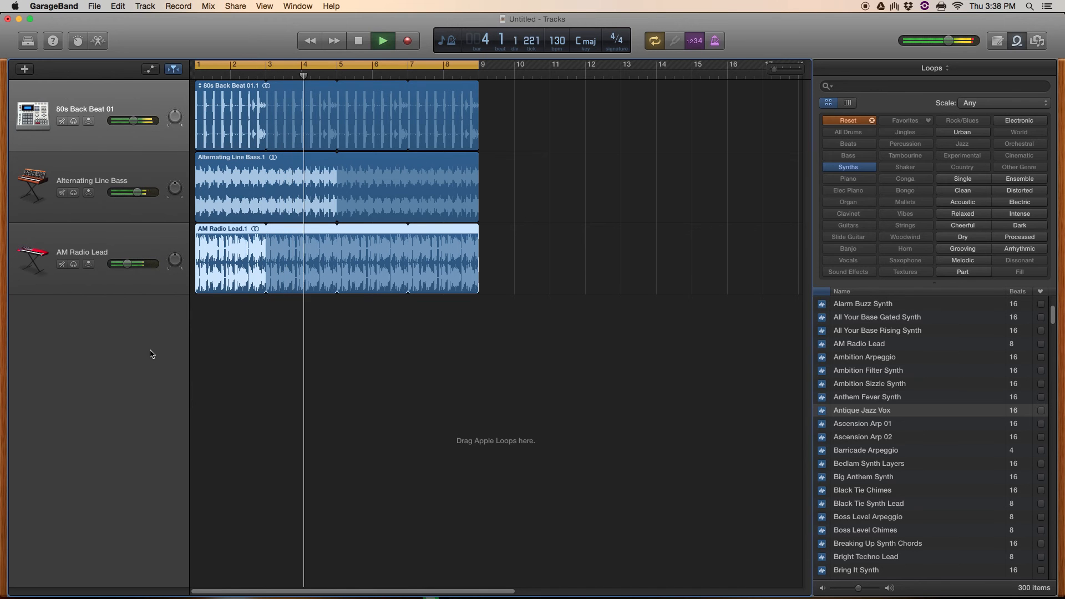
Delete the AM Radio Lead region and its track
click(233, 219)
click(227, 232)
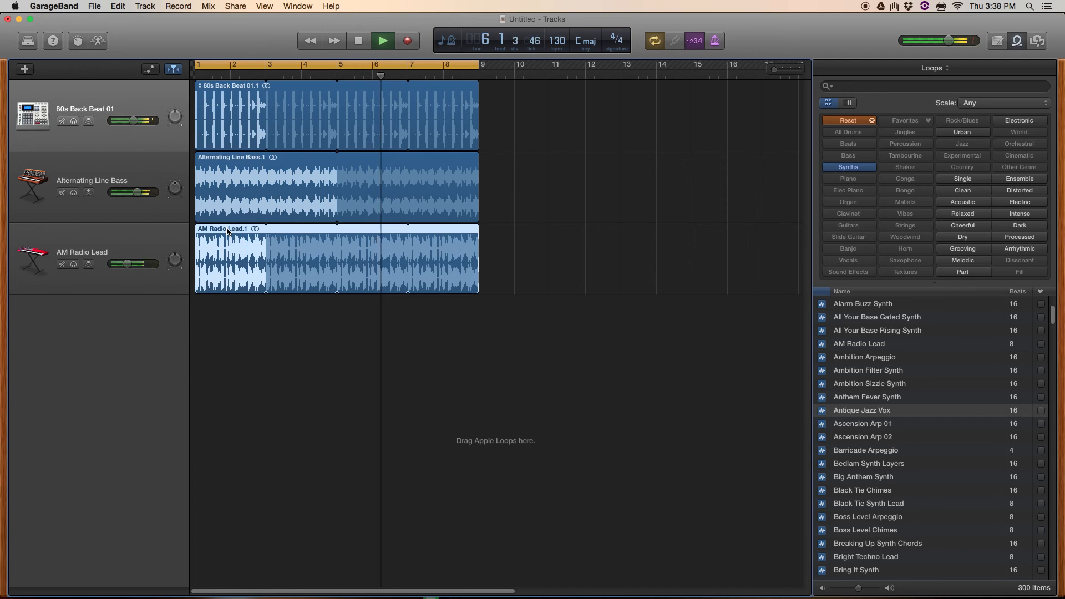
key(Delete)
click(156, 291)
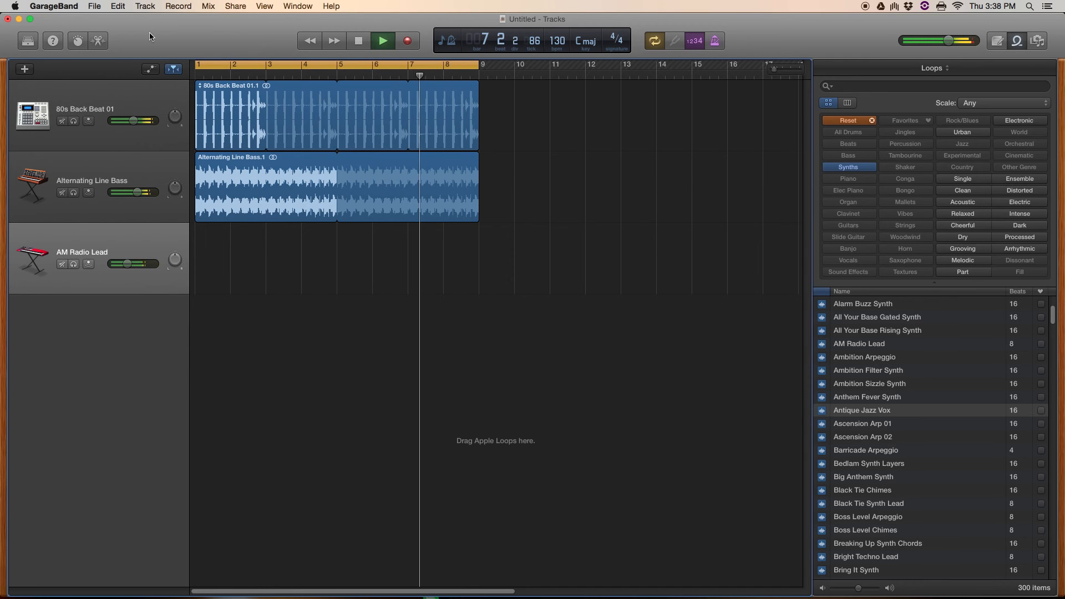
click(147, 7)
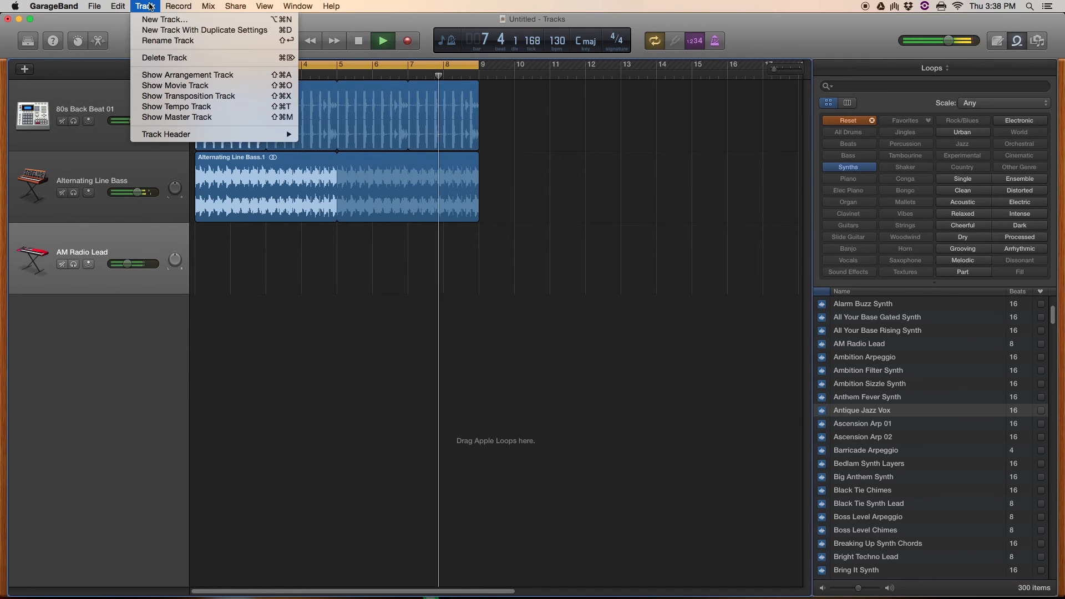
click(151, 61)
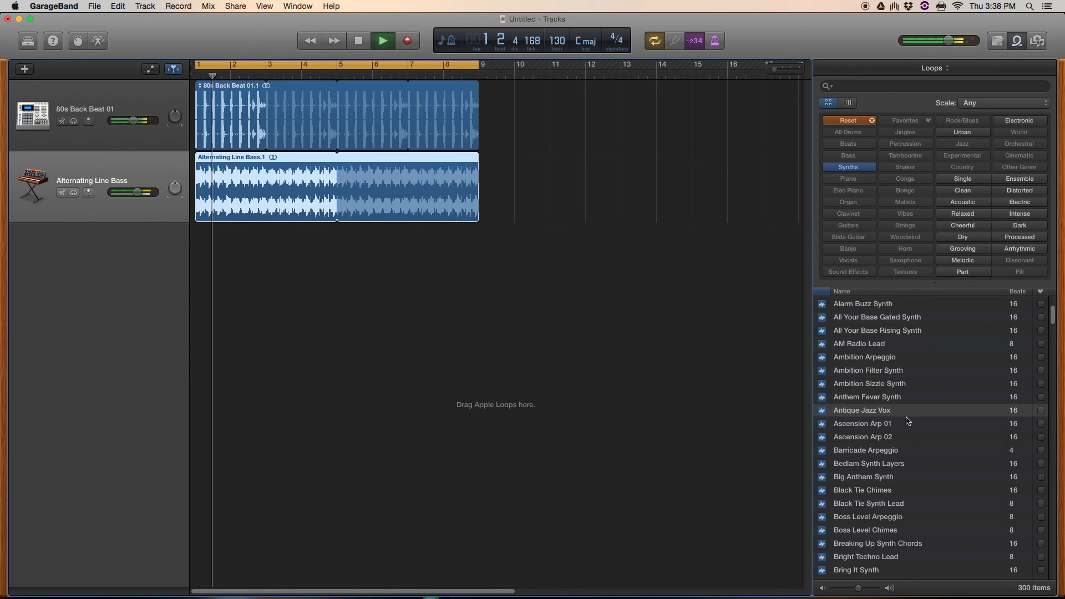
Preview the Watchful Eye Bell Synth loop and add it on a new track starting at bar 1
scroll(906, 465, up, 4)
scroll(903, 465, down, 20)
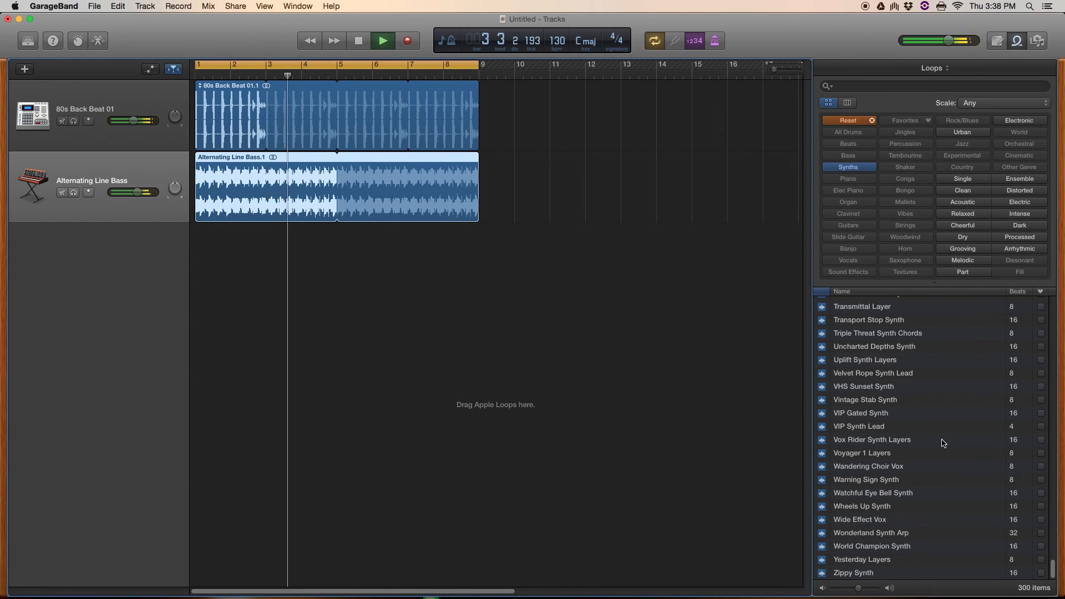
click(935, 495)
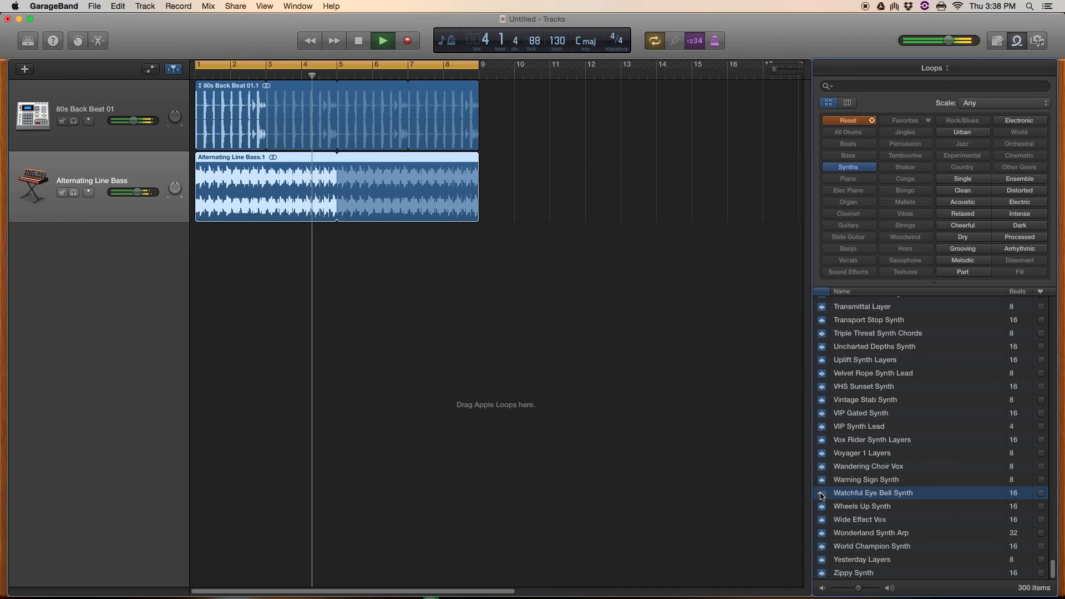
drag(551, 433, 209, 276)
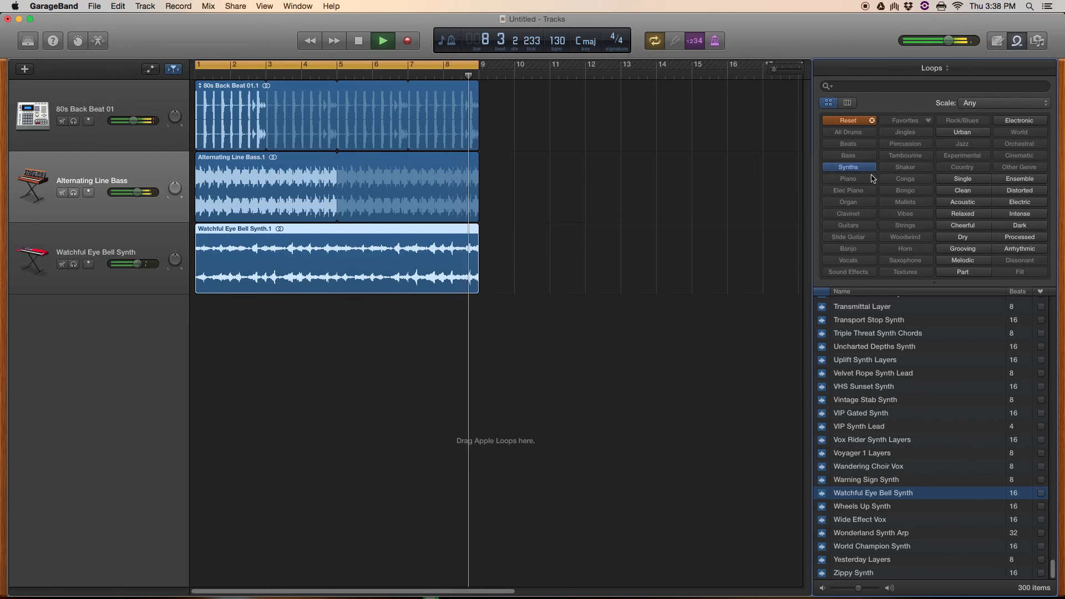
Switch the loop filter from Synths to Piano and preview Epoch Ambient Piano, Funk Era Piano and Panorama Piano
click(858, 167)
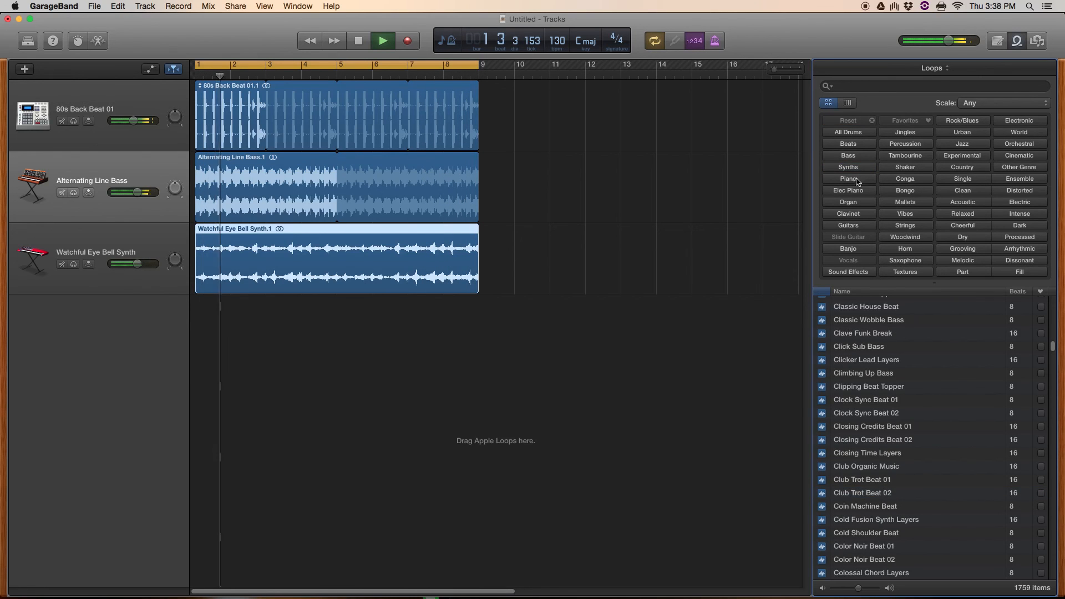
click(857, 180)
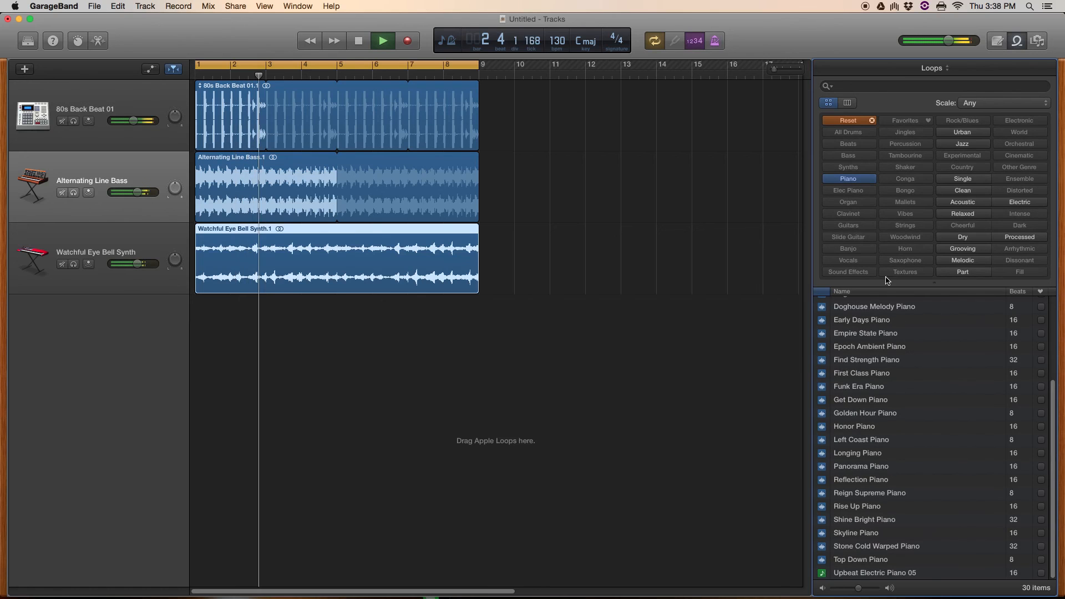
click(878, 351)
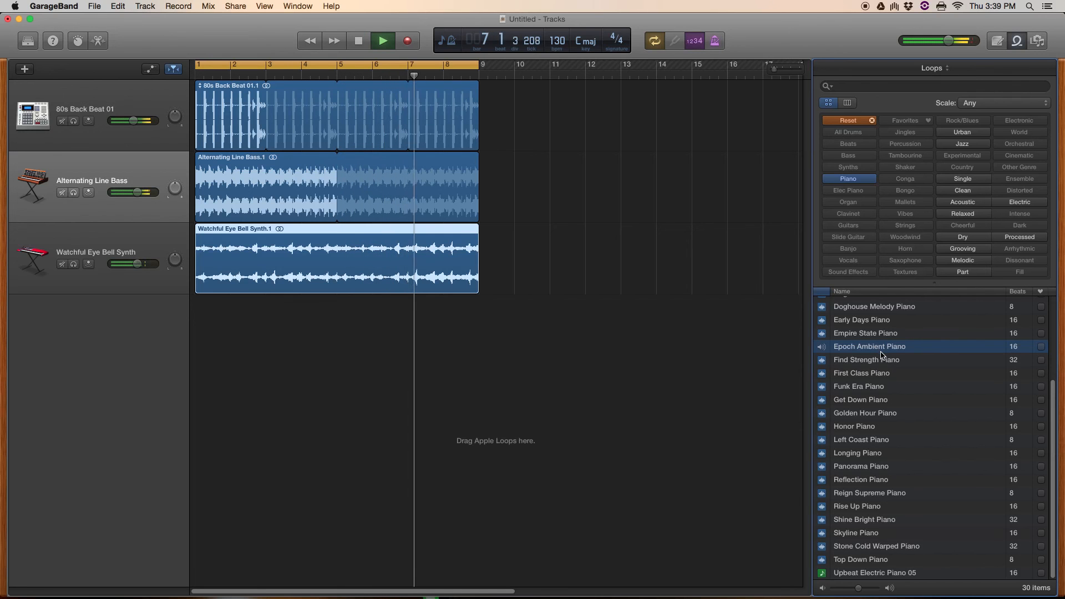
click(885, 387)
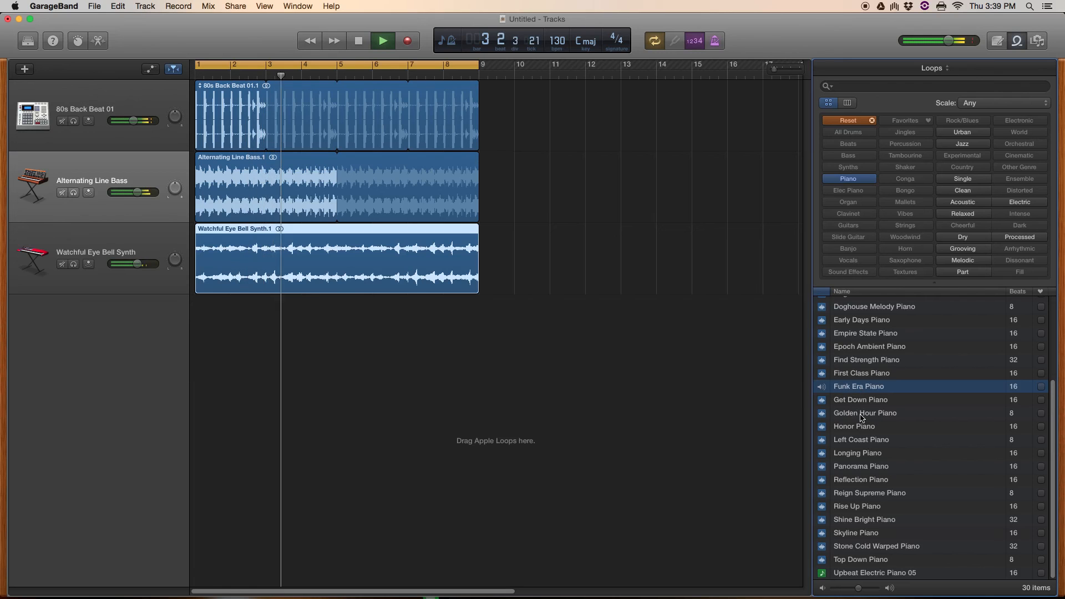
click(860, 469)
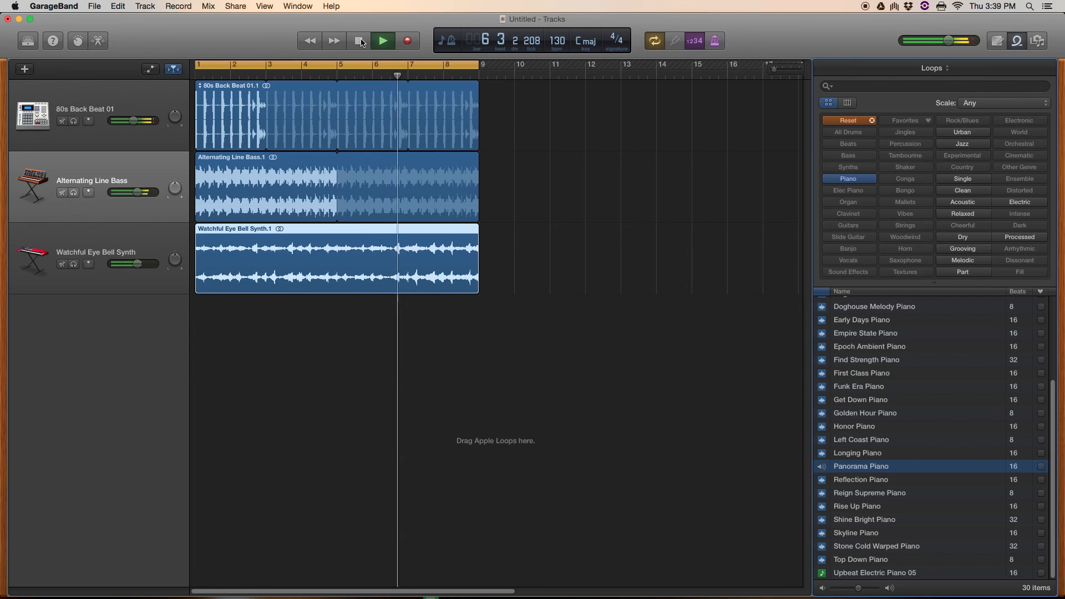
Add Panorama Piano on a new track starting at bar 1 and stop playback
drag(823, 464, 205, 347)
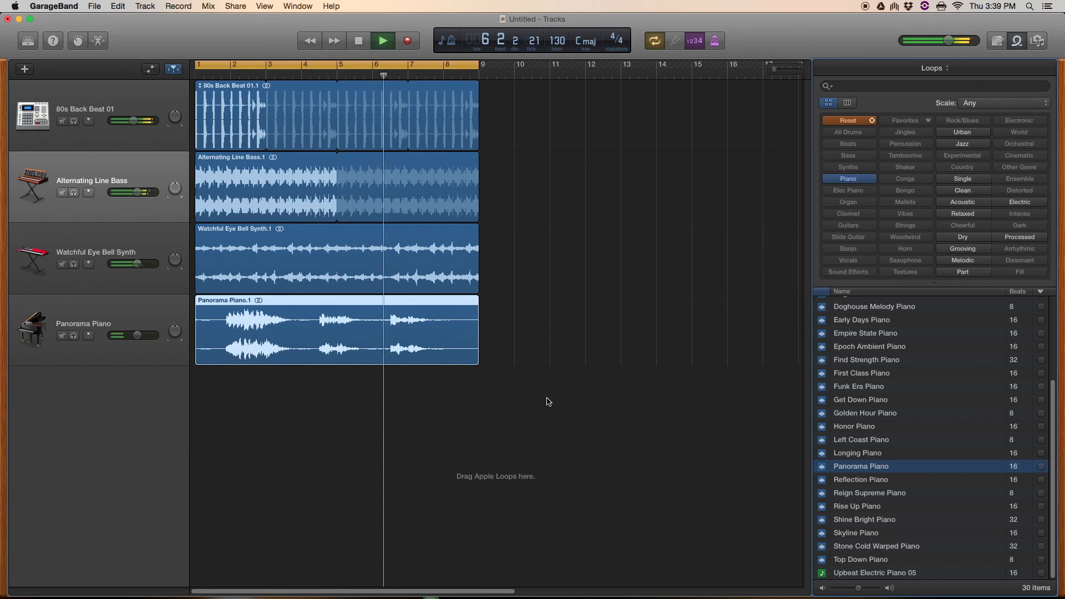
drag(951, 46, 357, 42)
click(357, 43)
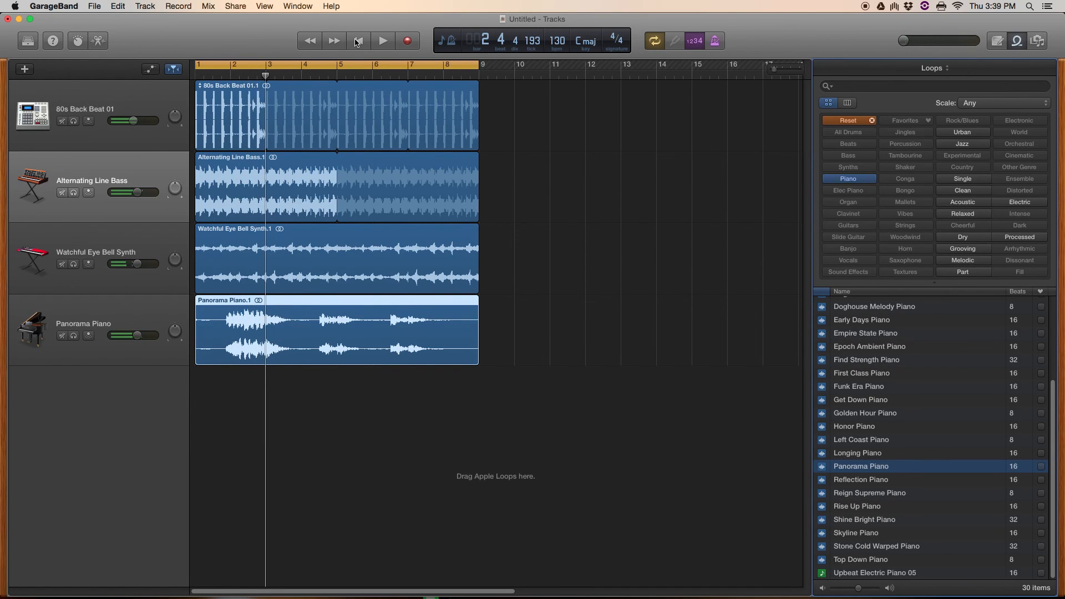